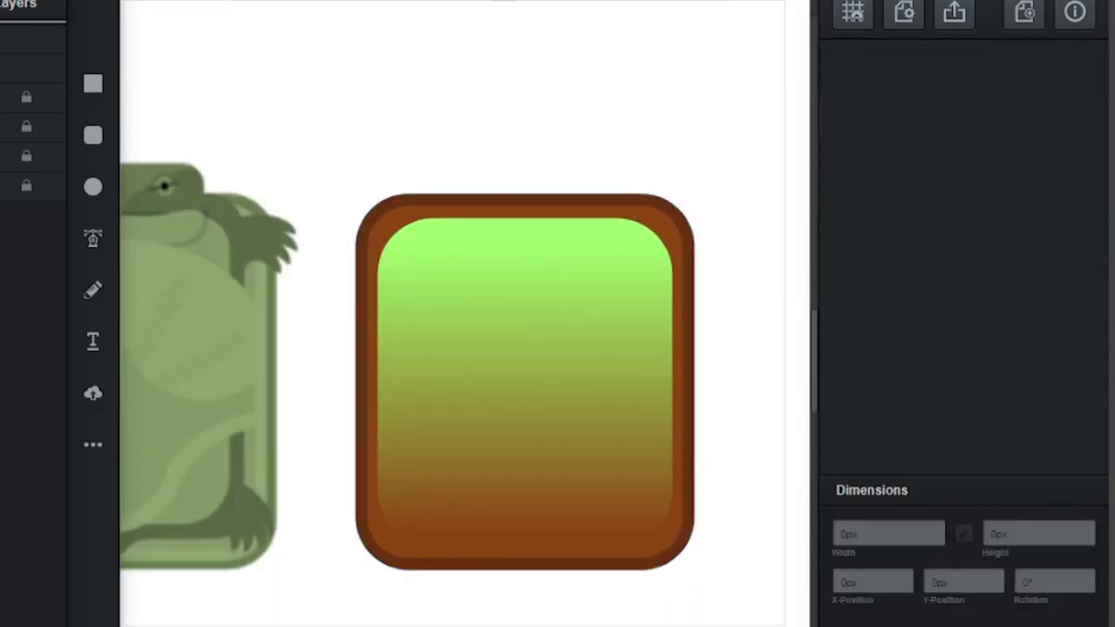
Replace the gradient of the inner rounded rectangle with a flat bright lime green fill
scroll(429, 561, left, 3)
scroll(430, 561, up, 3)
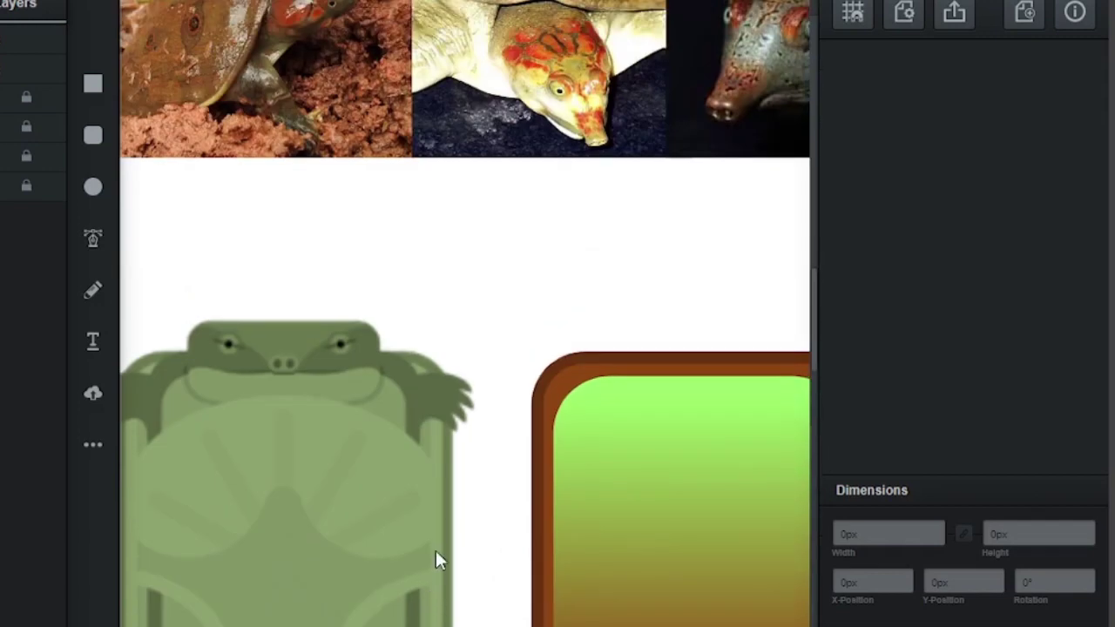
scroll(438, 558, down, 2)
scroll(438, 559, right, 3)
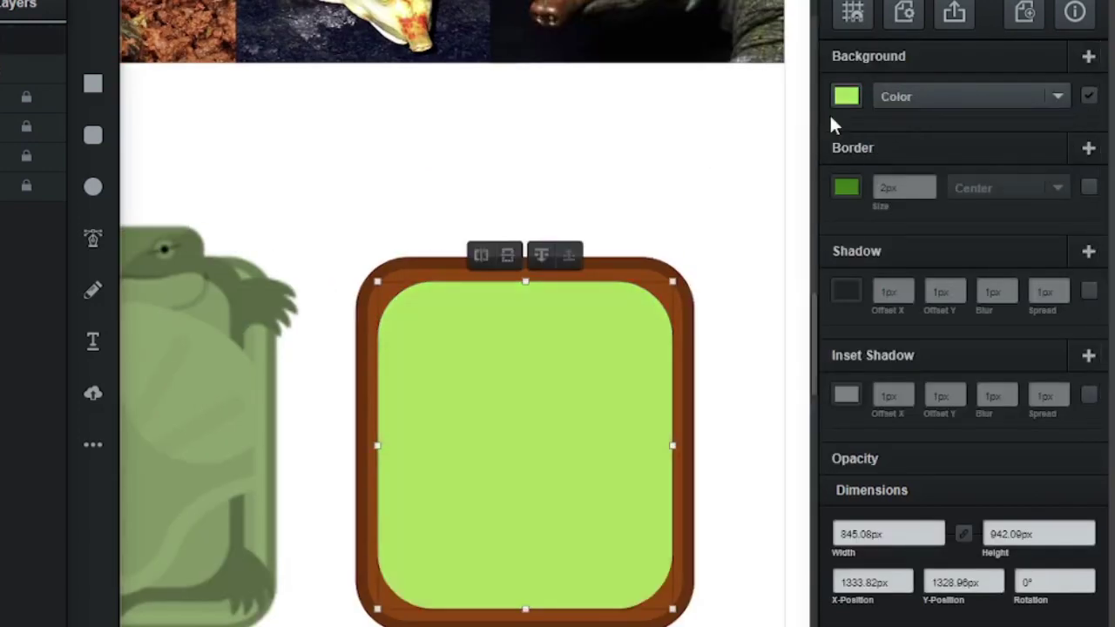
click(843, 95)
click(438, 92)
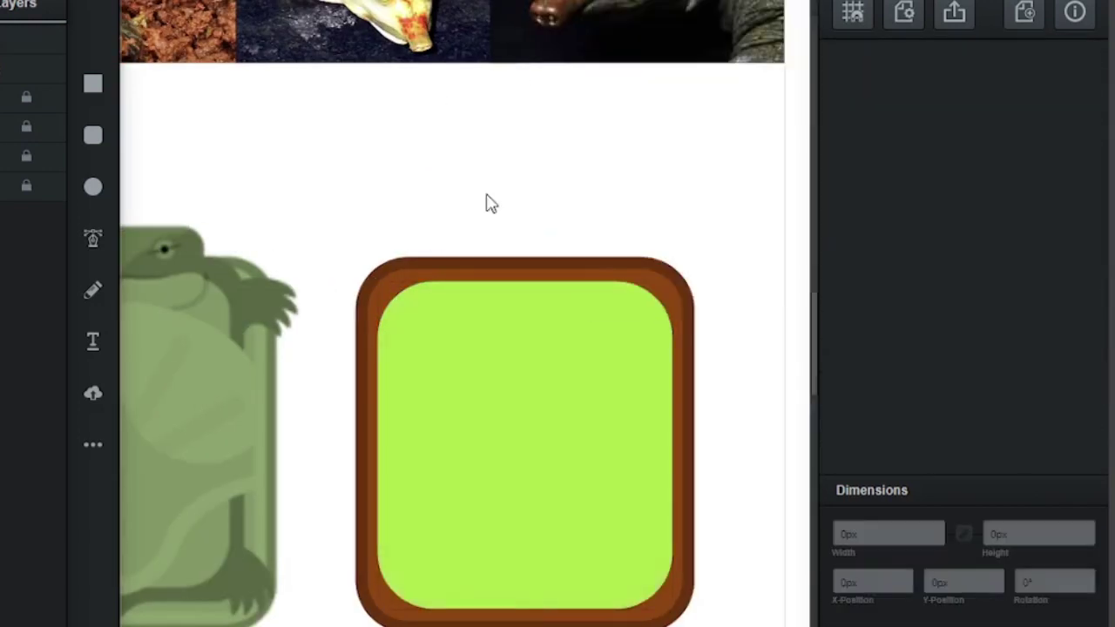
Draw a rounded square about 780 px wide over the reference turtle and place it on the brown-edged shell
scroll(406, 139, up, 3)
scroll(406, 174, left, 3)
scroll(401, 254, down, 3)
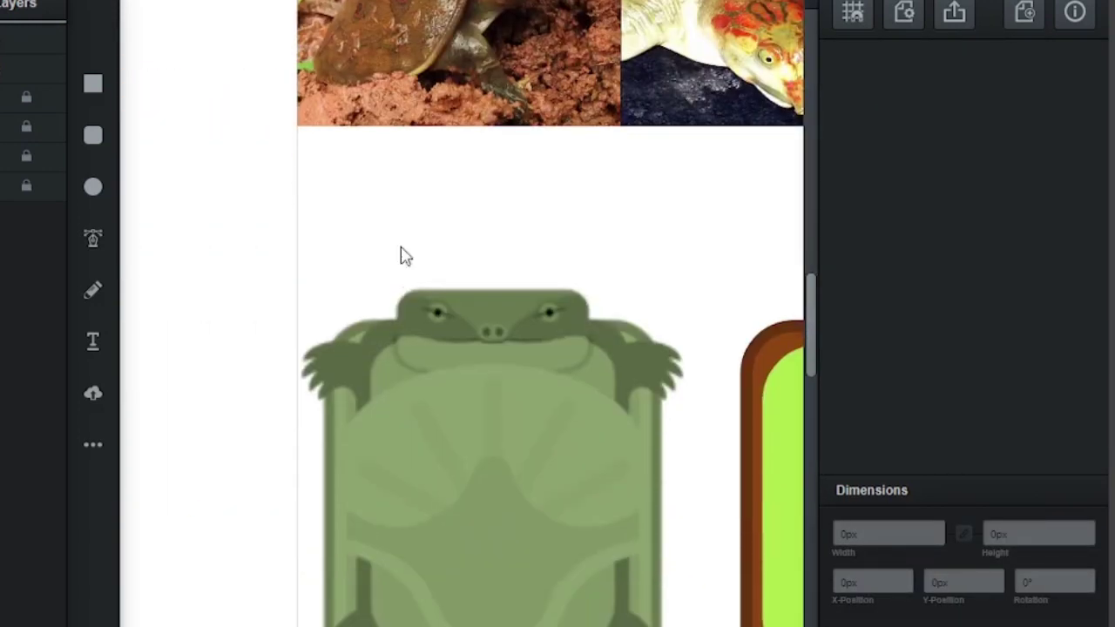
scroll(358, 340, up, 3)
scroll(358, 348, right, 3)
scroll(358, 348, left, 2)
drag(193, 202, 636, 426)
scroll(636, 426, down, 3)
scroll(642, 393, right, 3)
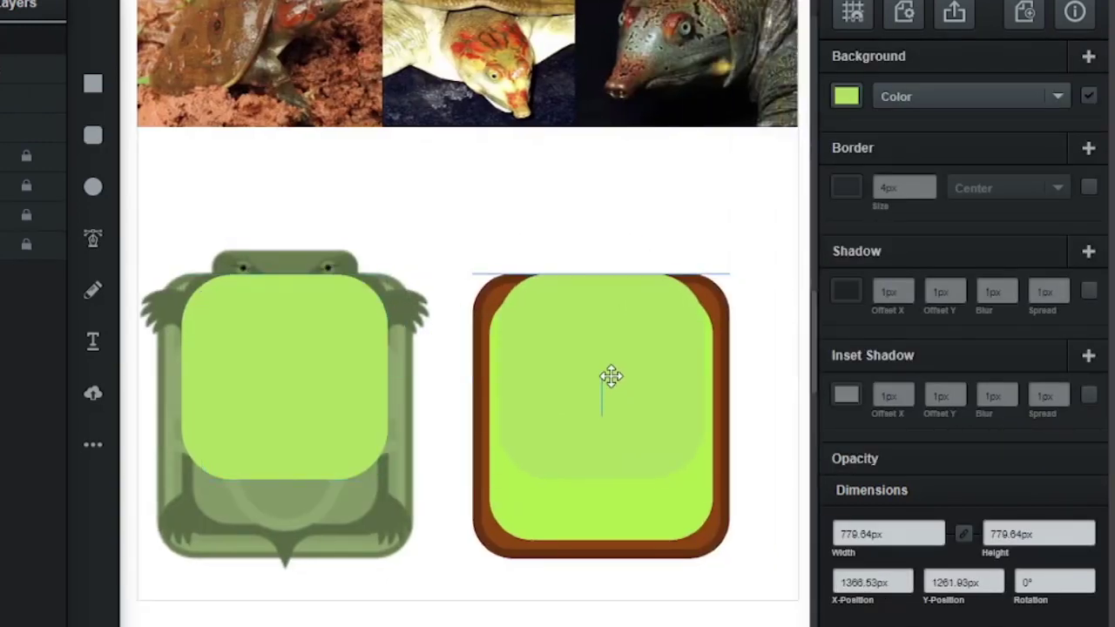
drag(610, 377, 610, 377)
Try a dark olive fill (#3c3e18) on the rounded square, starting from a colour sampled in the turtle photo
scroll(611, 377, up, 2)
click(328, 93)
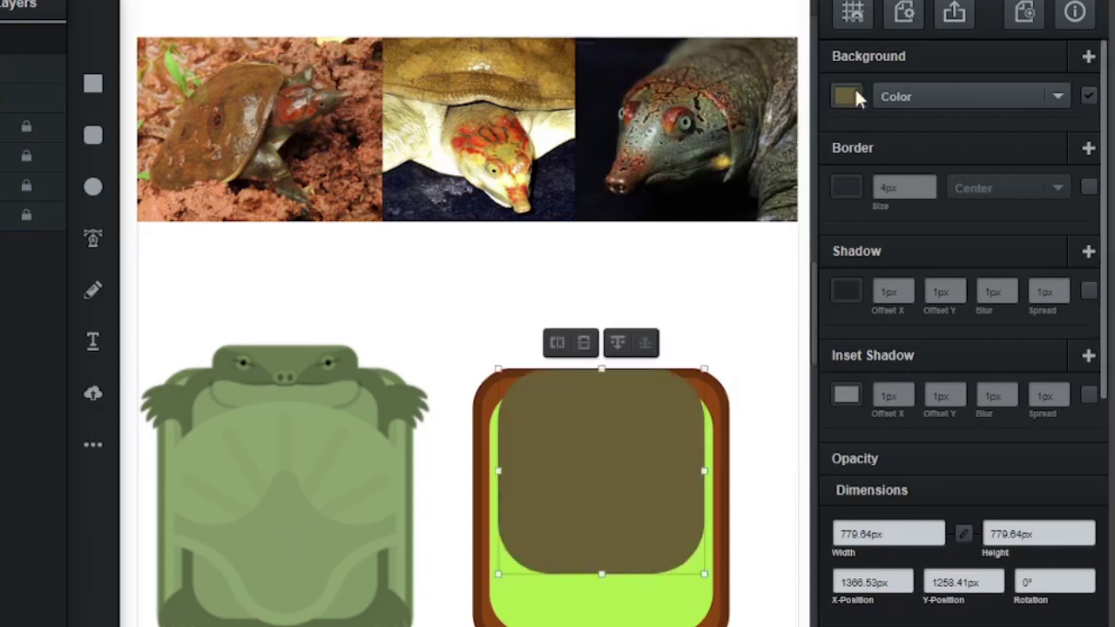
click(846, 95)
click(702, 149)
click(729, 152)
Recolour the lime panel behind the rounded square yellow and fill the rounded square dark green
click(719, 393)
click(719, 394)
click(848, 97)
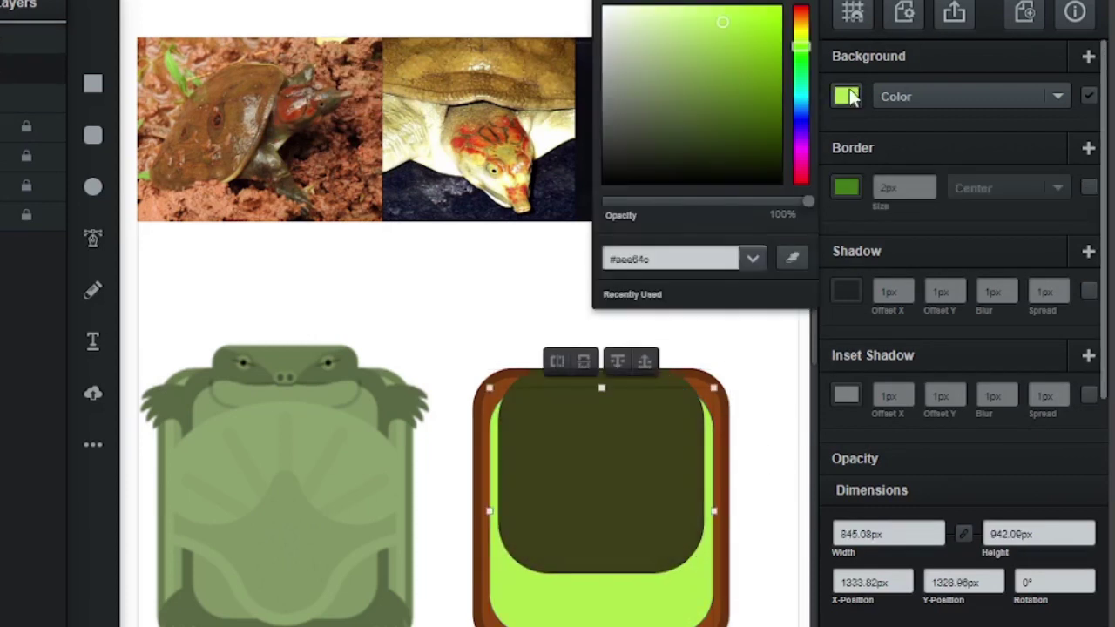
click(657, 473)
click(745, 93)
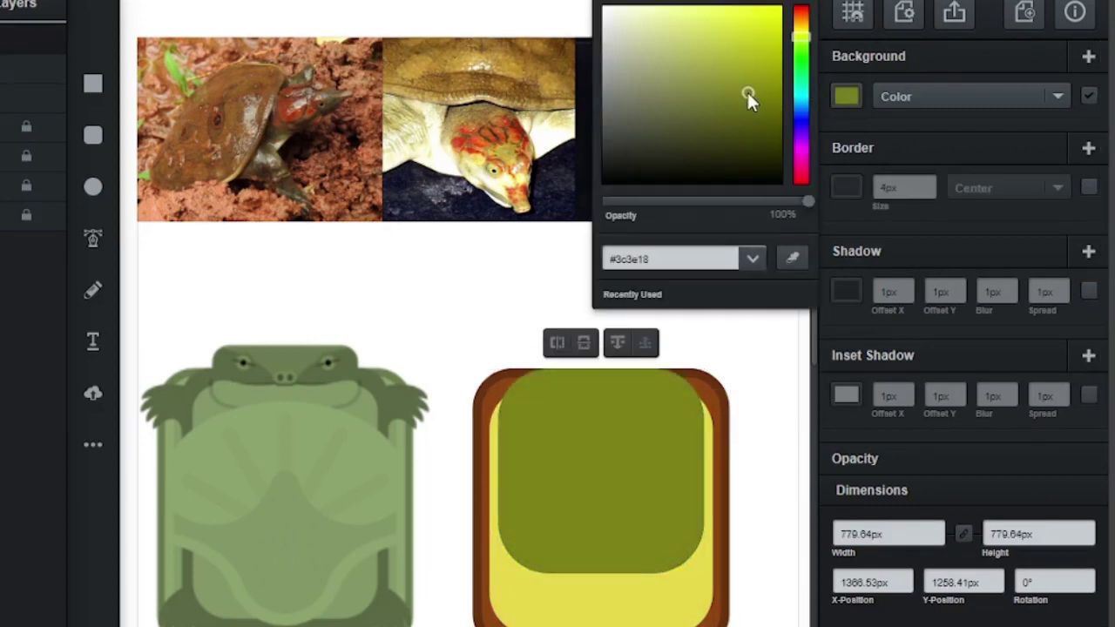
click(799, 47)
click(754, 465)
Extend the yellow panel up to the shell's top edge and stretch the dark green shape down, both about 1013 px high
click(601, 387)
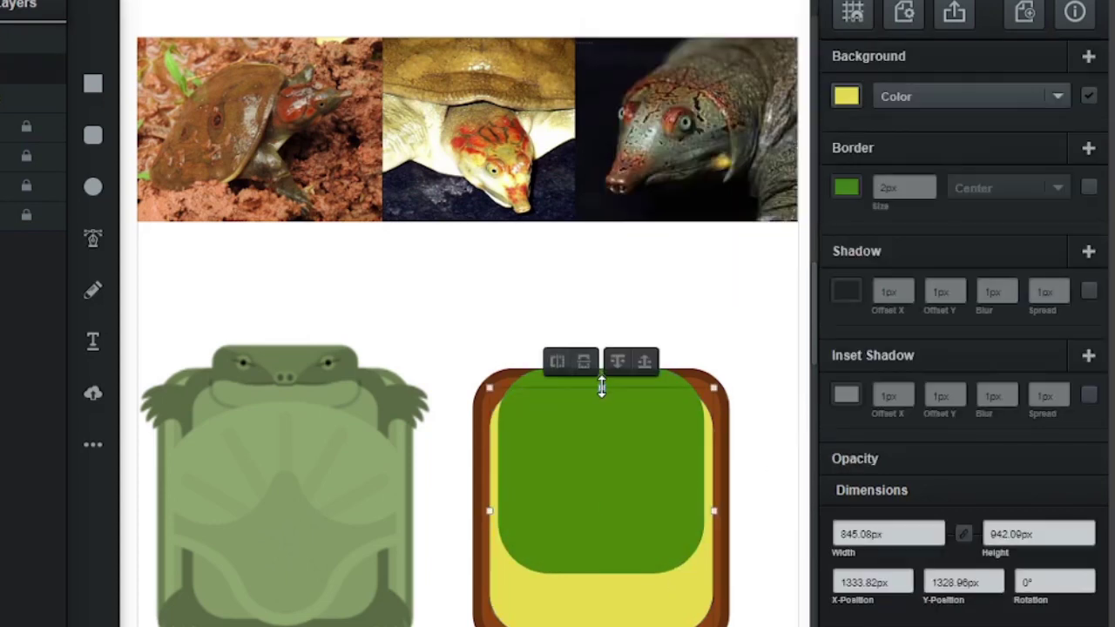
click(759, 369)
scroll(759, 368, down, 3)
click(535, 283)
drag(601, 447, 601, 457)
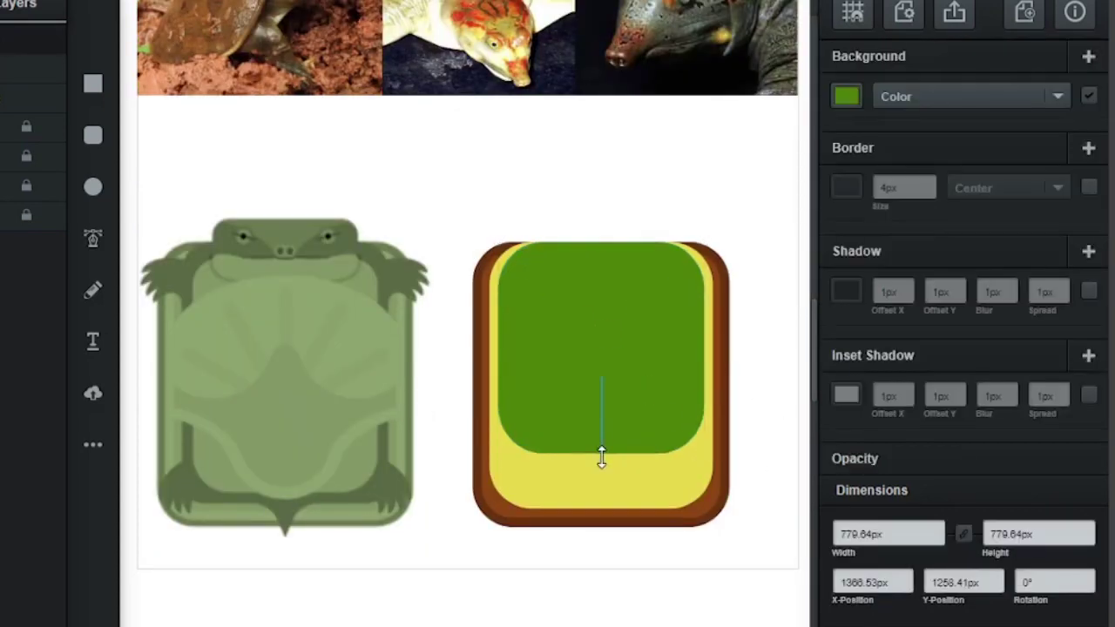
click(778, 374)
scroll(778, 375, up, 1)
Recolour the yellow panel behind the dark green shape to lime green
scroll(778, 375, right, 3)
click(602, 409)
click(846, 95)
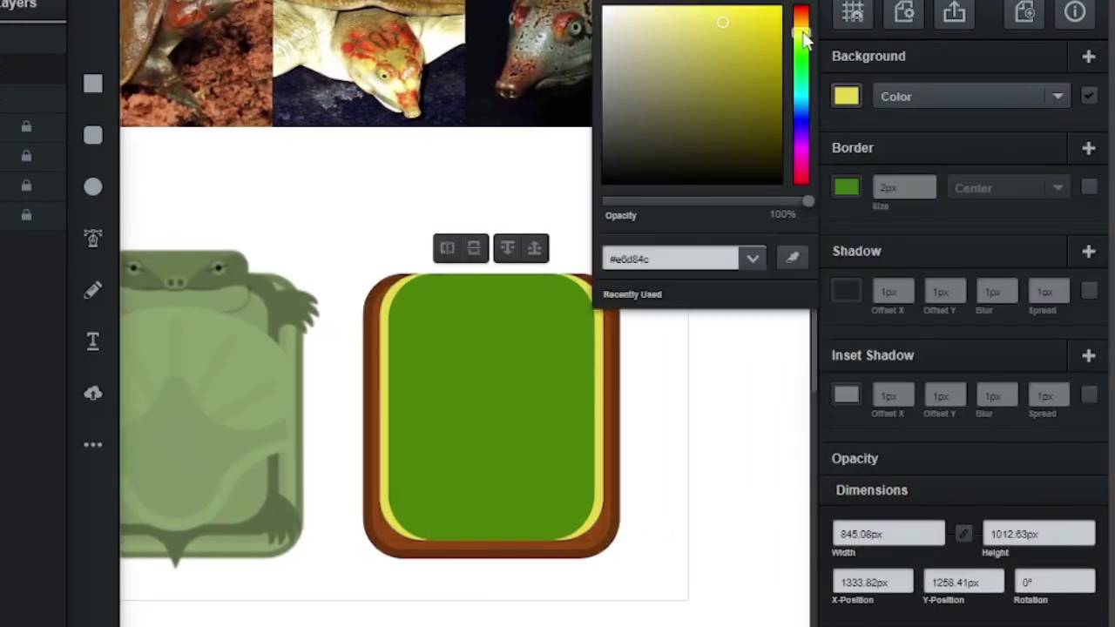
click(800, 43)
click(649, 475)
Draw a closed Pen tool outline over the left half of the dark green shape, about 390 px wide and 710 px high
scroll(649, 475, up, 1)
scroll(505, 319, left, 3)
scroll(505, 319, up, 5)
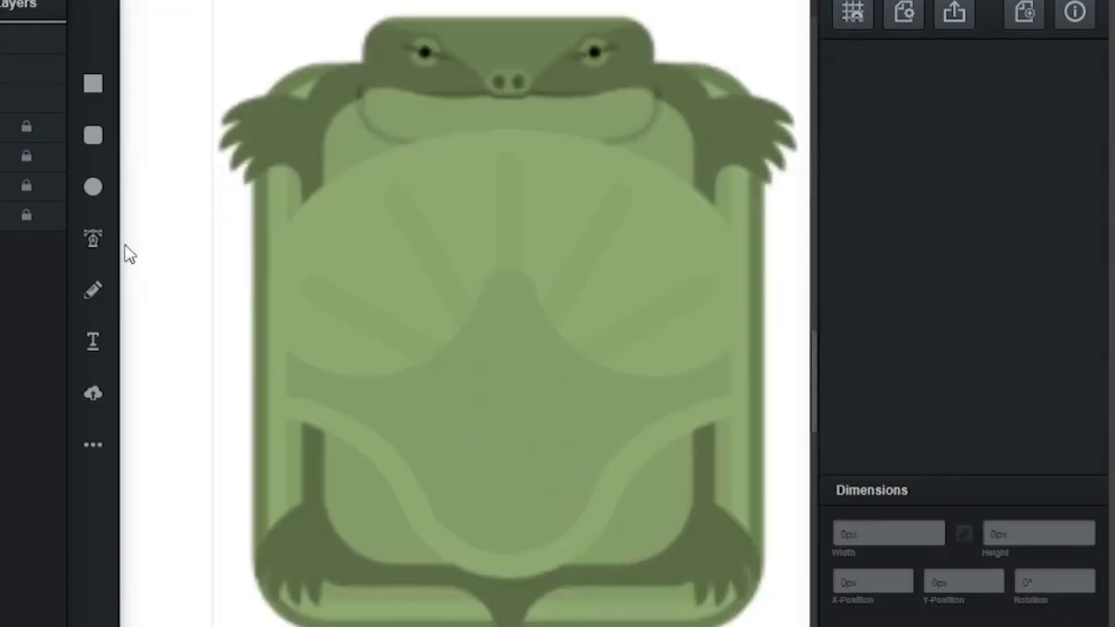
scroll(417, 610, right, 5)
click(347, 474)
click(348, 395)
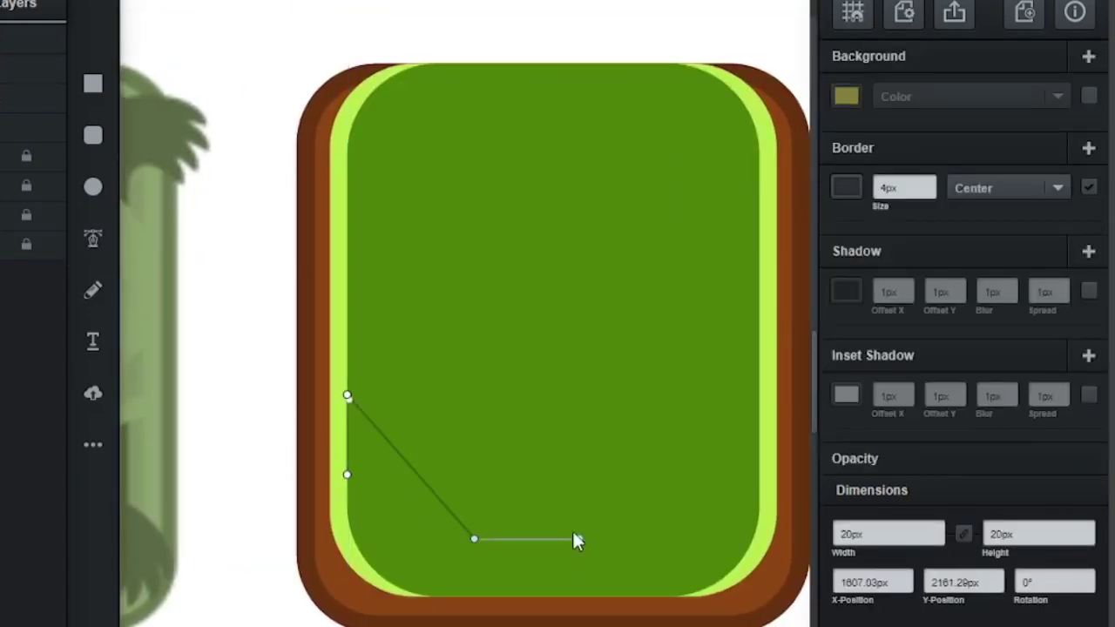
click(347, 230)
click(348, 395)
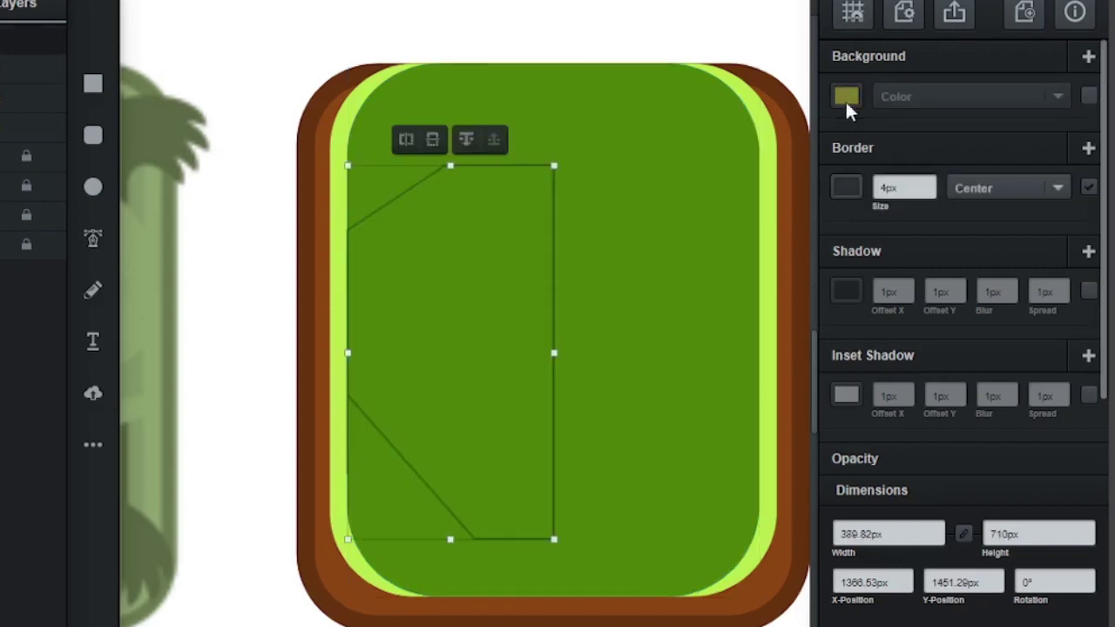
Fill the outline lime green without a border and reshape it into a curved belly form mirrored on the right half
click(1089, 96)
click(1089, 187)
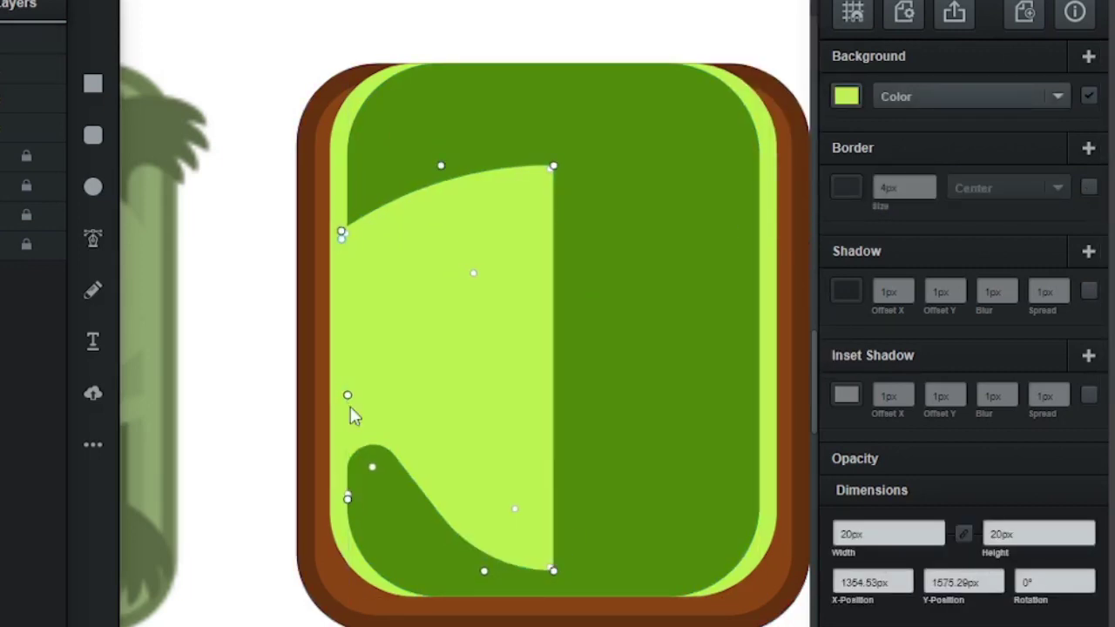
click(392, 231)
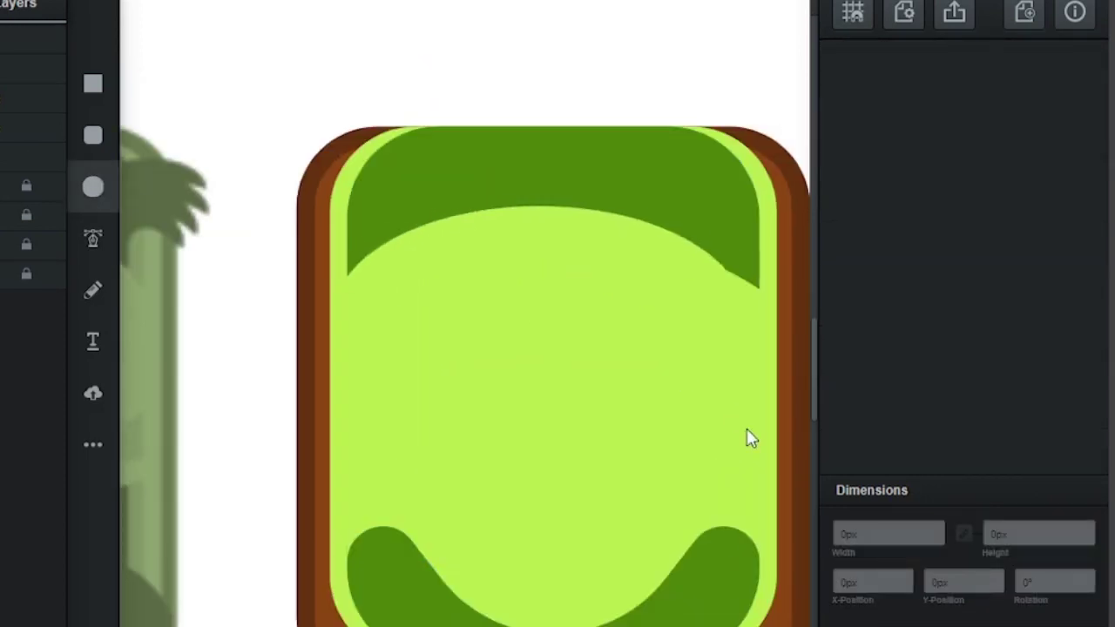
Draw a translucent black ellipse about 759 by 418 px, centred across the upper part of the lime belly shape
click(746, 435)
click(845, 96)
click(631, 200)
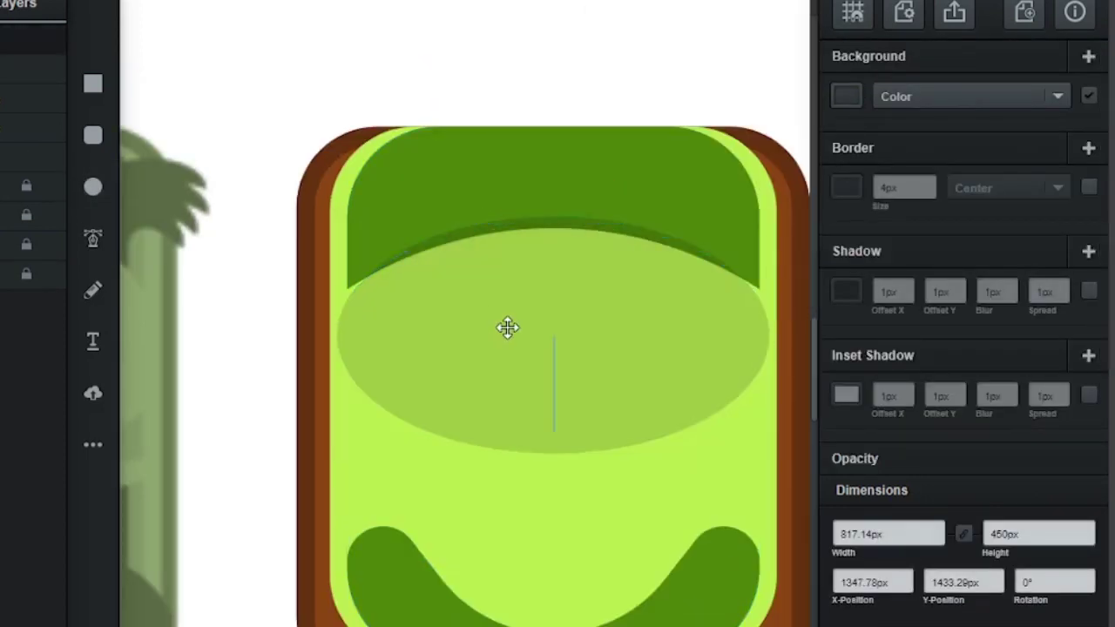
drag(505, 326, 563, 386)
Add a circle about 550 px wide on the lower belly, fill it black at 21% opacity and send it behind the lime shape
scroll(523, 480, down, 3)
drag(513, 439, 595, 519)
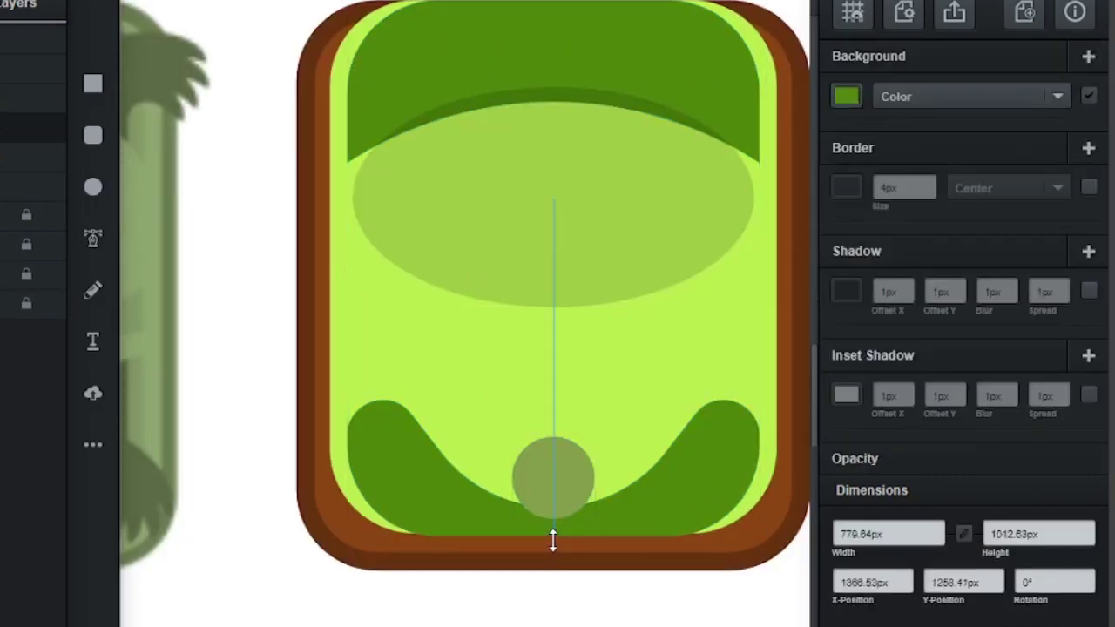
scroll(546, 515, up, 1)
drag(512, 467, 408, 264)
click(846, 96)
drag(788, 200, 641, 200)
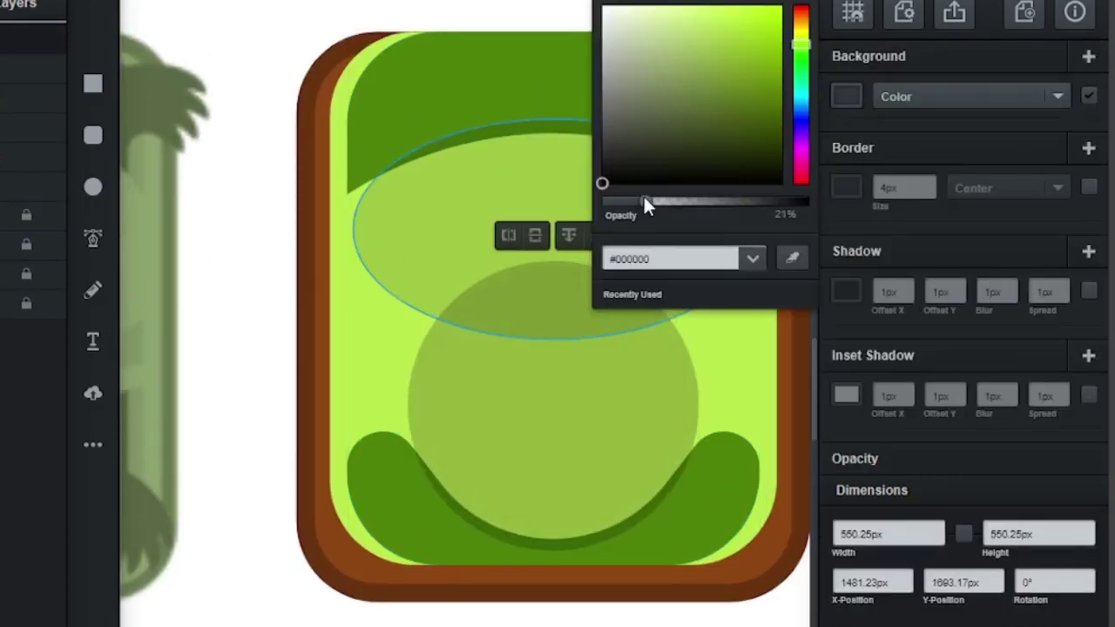
click(579, 239)
click(282, 266)
Draw a rounded rectangle about 641 px wide centred on the shell and stretch it to about 911 px high
key(ctrl+minus)
scroll(421, 577, up, 3)
scroll(421, 577, left, 3)
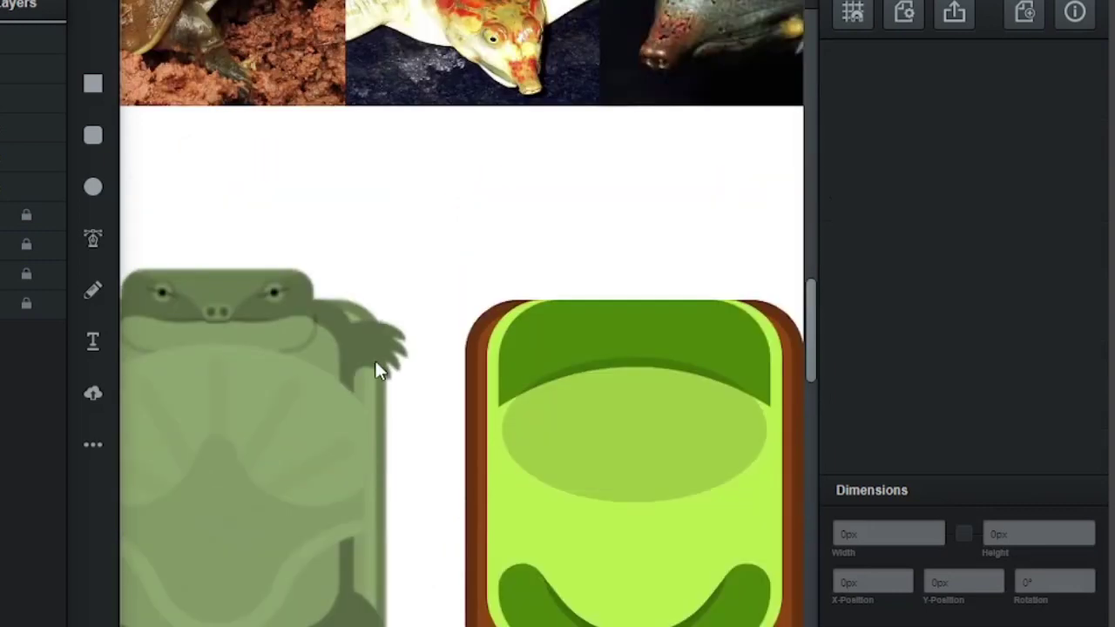
scroll(378, 369, down, 2)
scroll(435, 590, left, 4)
scroll(135, 202, right, 5)
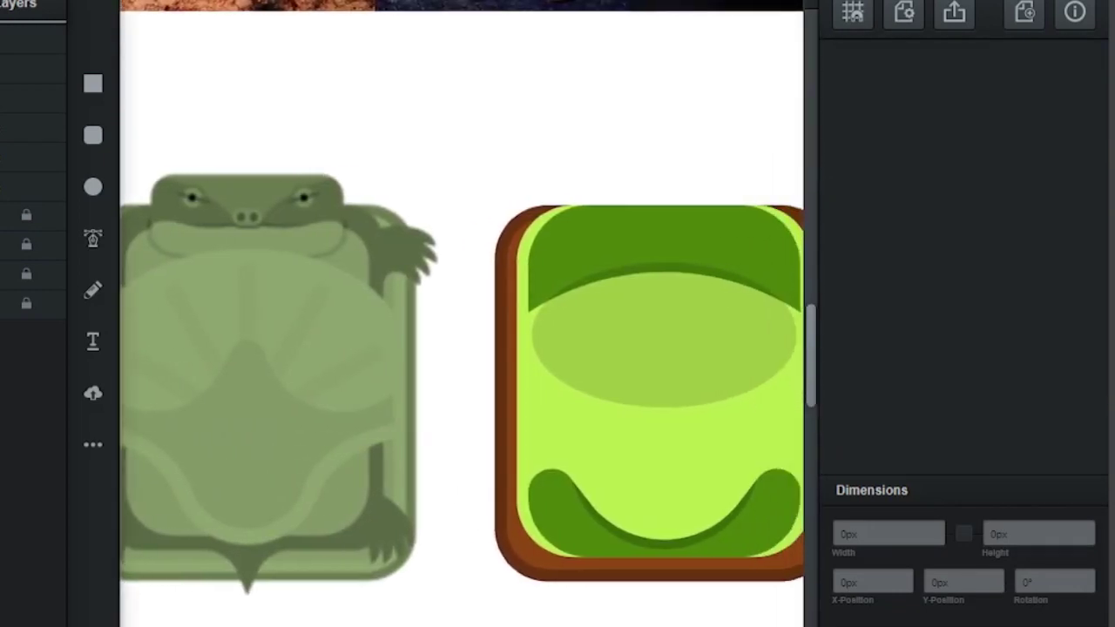
click(93, 135)
mouse_move(363, 236)
mouse_down()
mouse_move(567, 424)
mouse_move(588, 459)
mouse_up()
drag(418, 269, 568, 418)
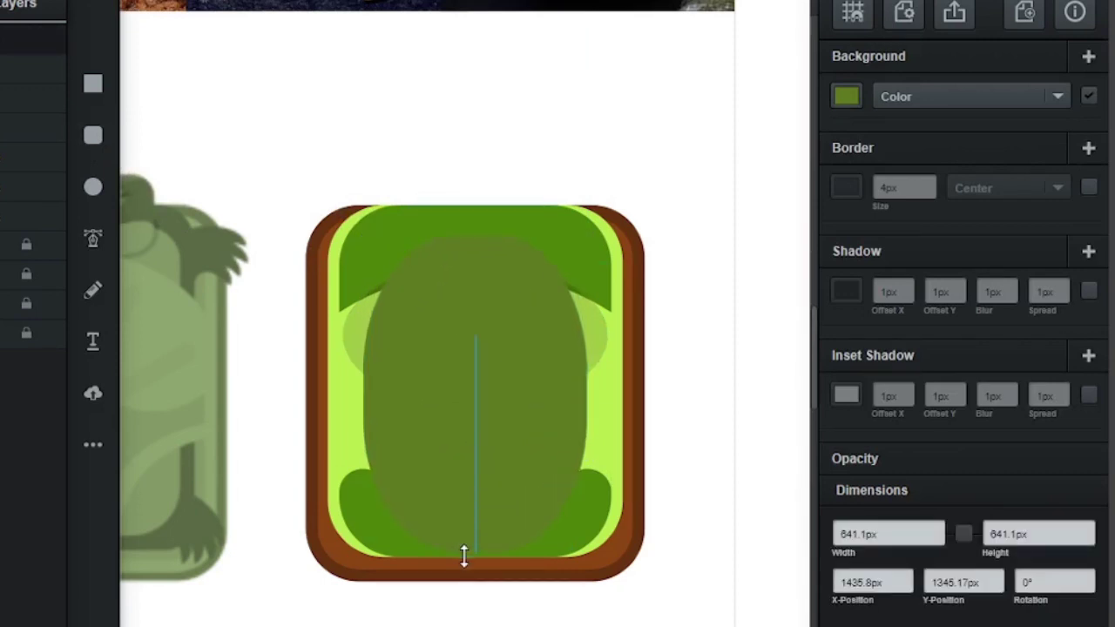
Fill the new rounded rectangle pale yellow and send it behind the lime belly shape
click(626, 247)
drag(718, 8, 505, 294)
click(497, 288)
click(493, 275)
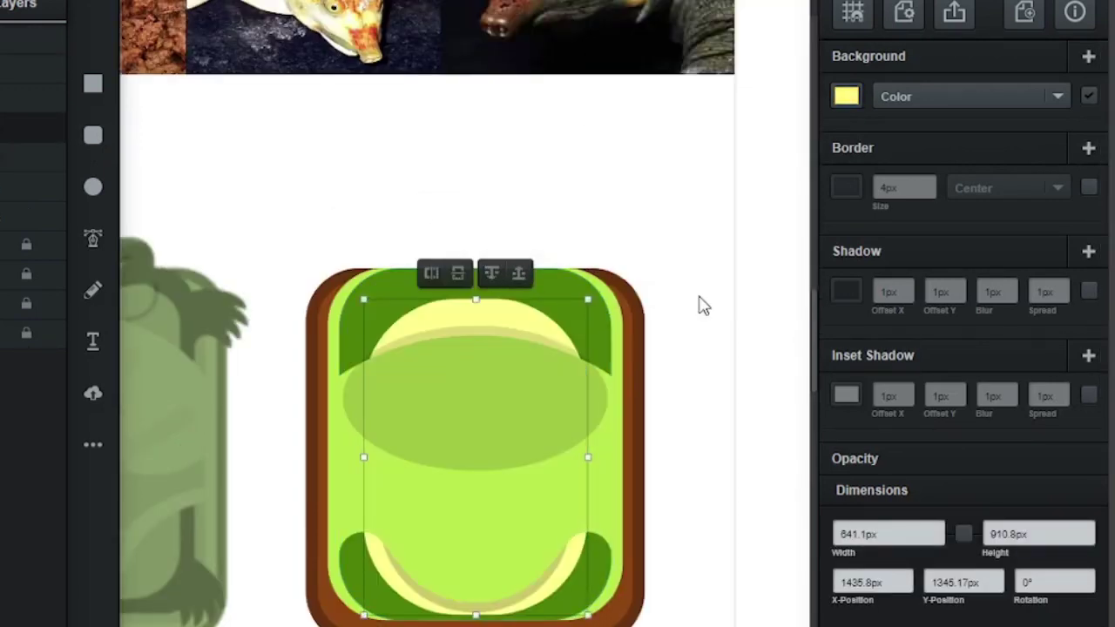
Recolour the pale yellow rounded rectangle medium green, starting from the lime sampled from the shell's rim
click(846, 96)
click(603, 7)
drag(714, 201, 656, 201)
click(791, 258)
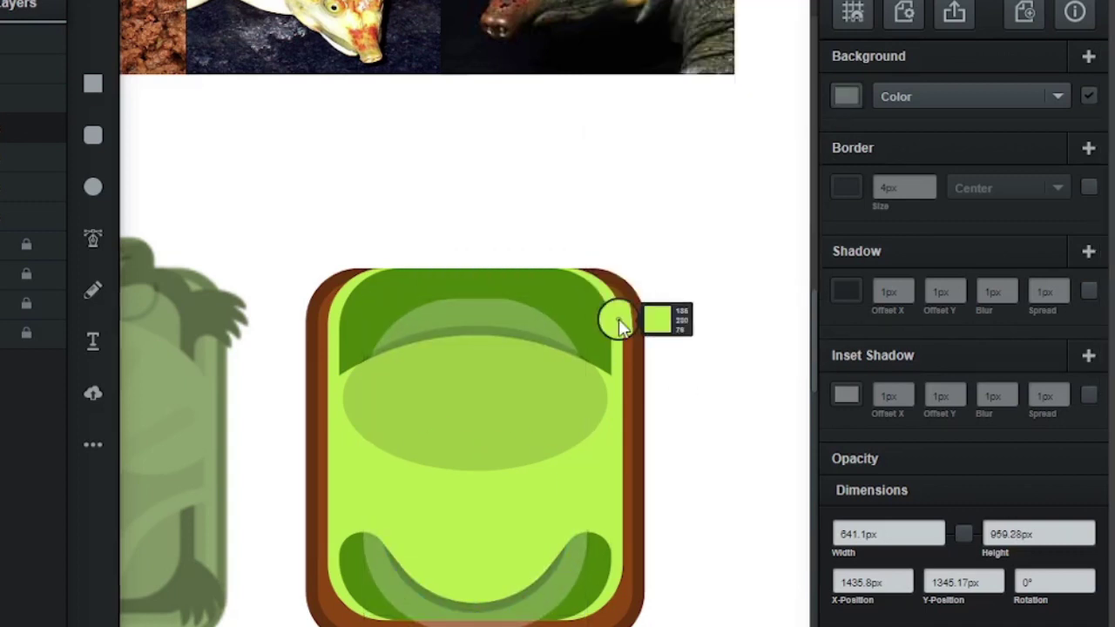
click(618, 319)
click(739, 201)
drag(734, 6, 659, 199)
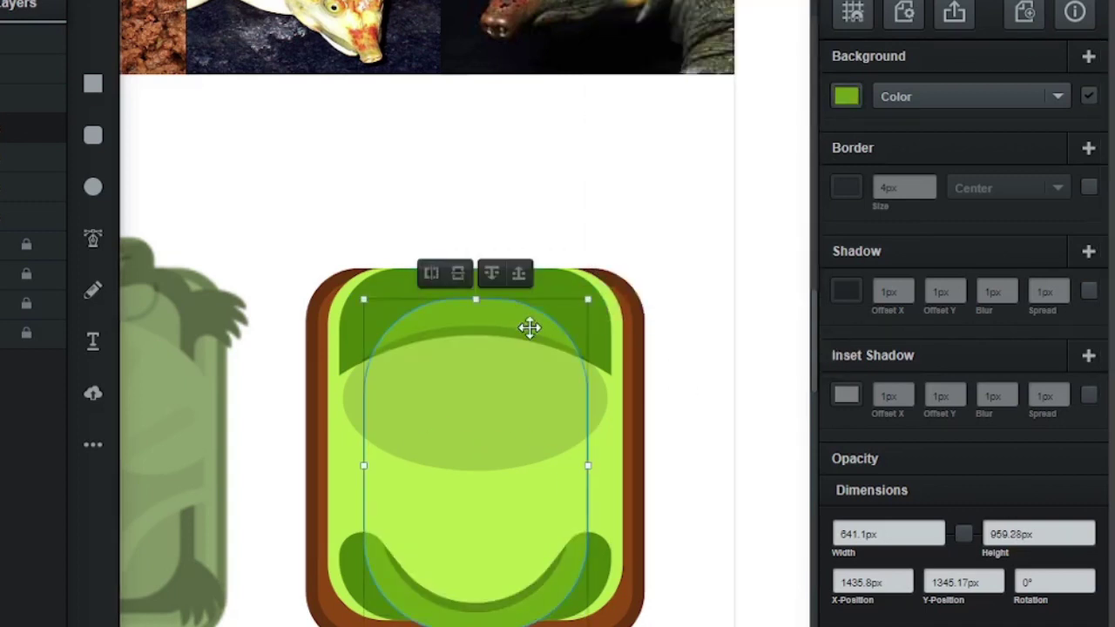
Extend the medium green rounded rectangle upward to a height of about 1002 px
click(529, 325)
key(ctrl+z)
key(p)
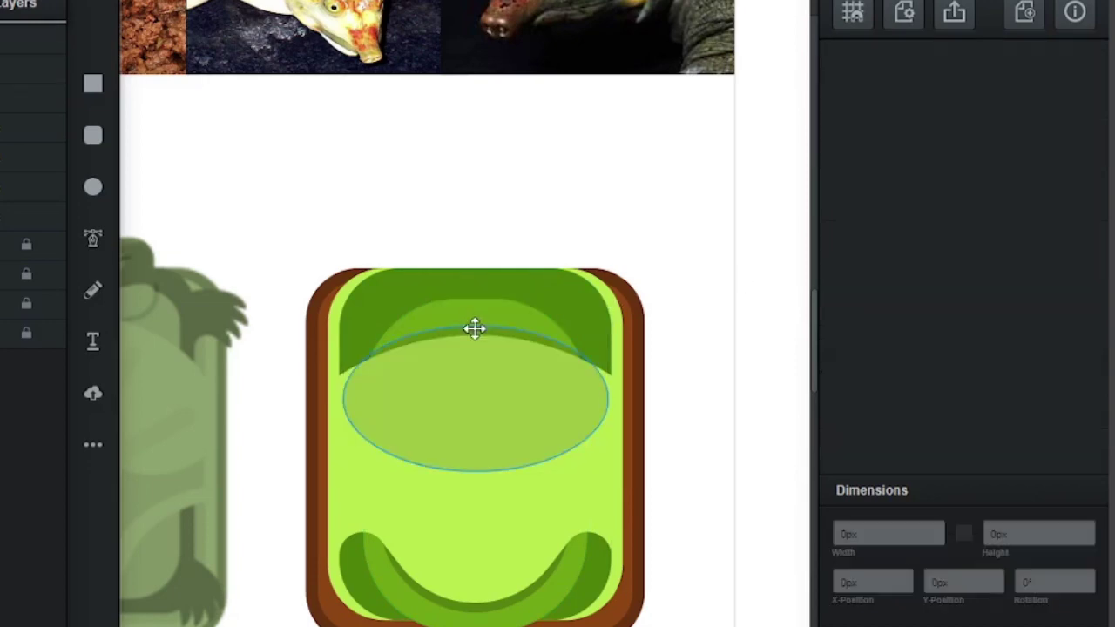
click(436, 351)
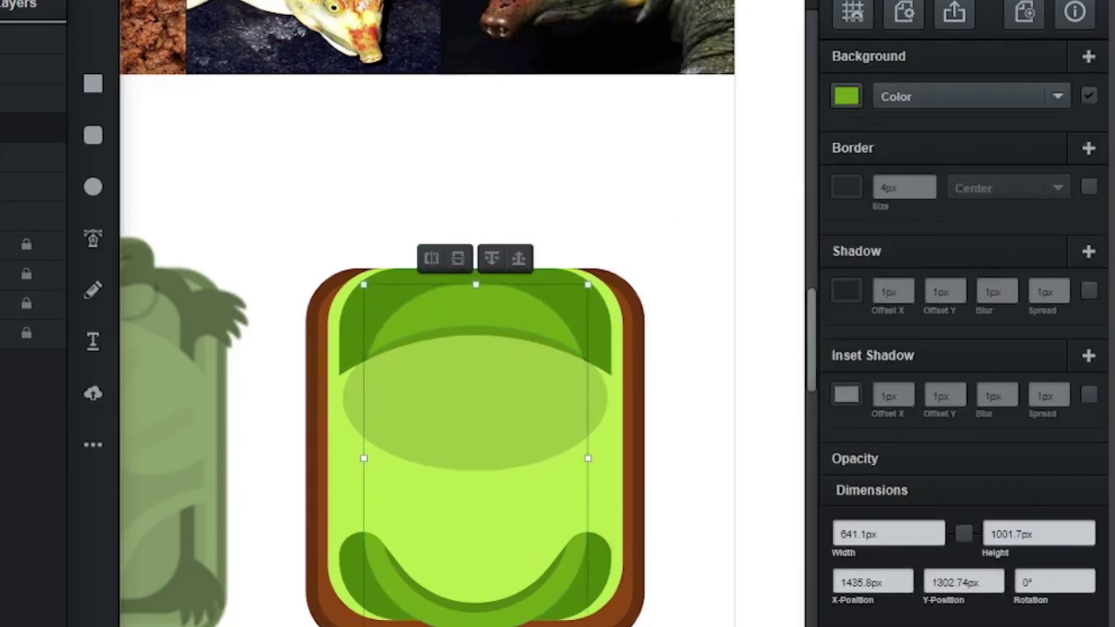
Draw a green rounded rectangle about 529 by 256 px over the reference turtle's head and place it atop the new shell
scroll(634, 335, up, 2)
scroll(633, 336, left, 4)
click(488, 312)
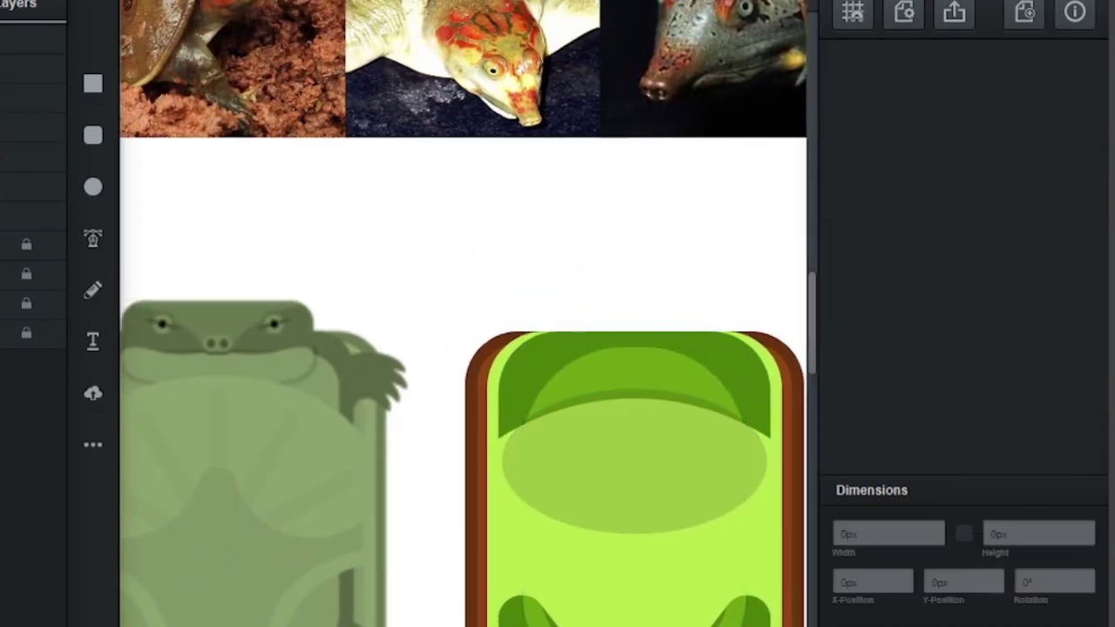
click(93, 135)
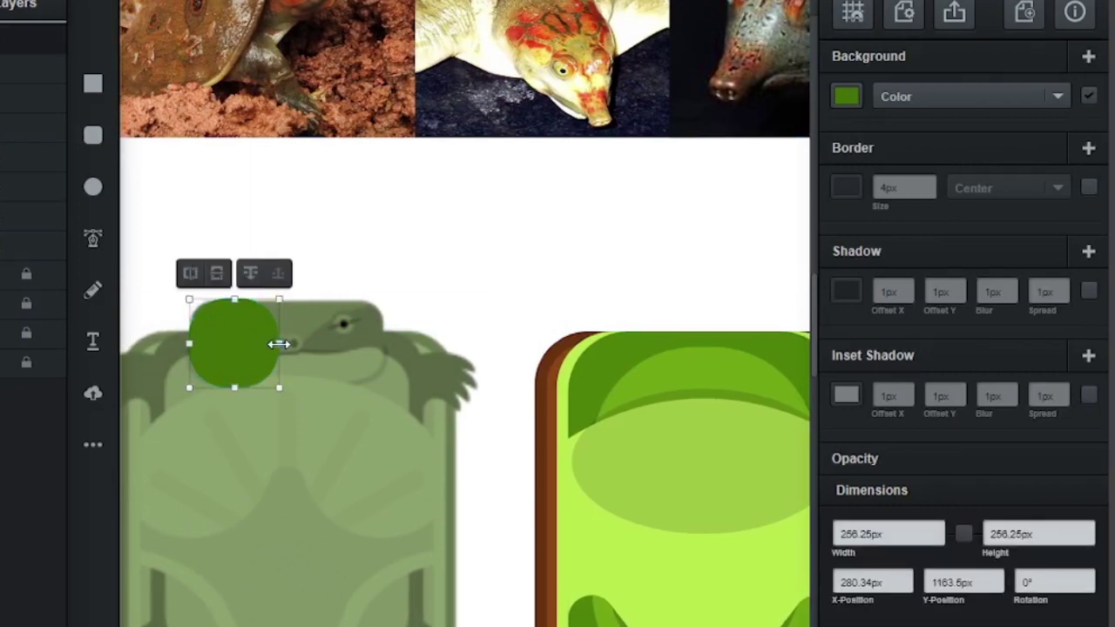
drag(280, 342, 663, 332)
Send the head rectangle behind the medium green shape and match its fill to the shell's dark green
scroll(314, 341, down, 2)
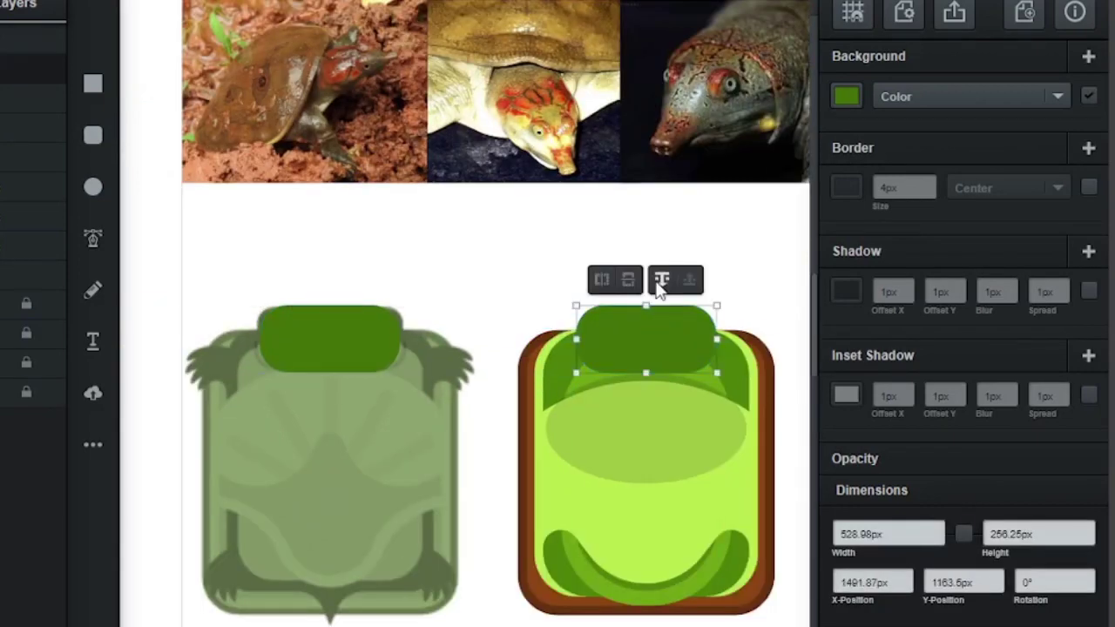
click(691, 281)
click(669, 324)
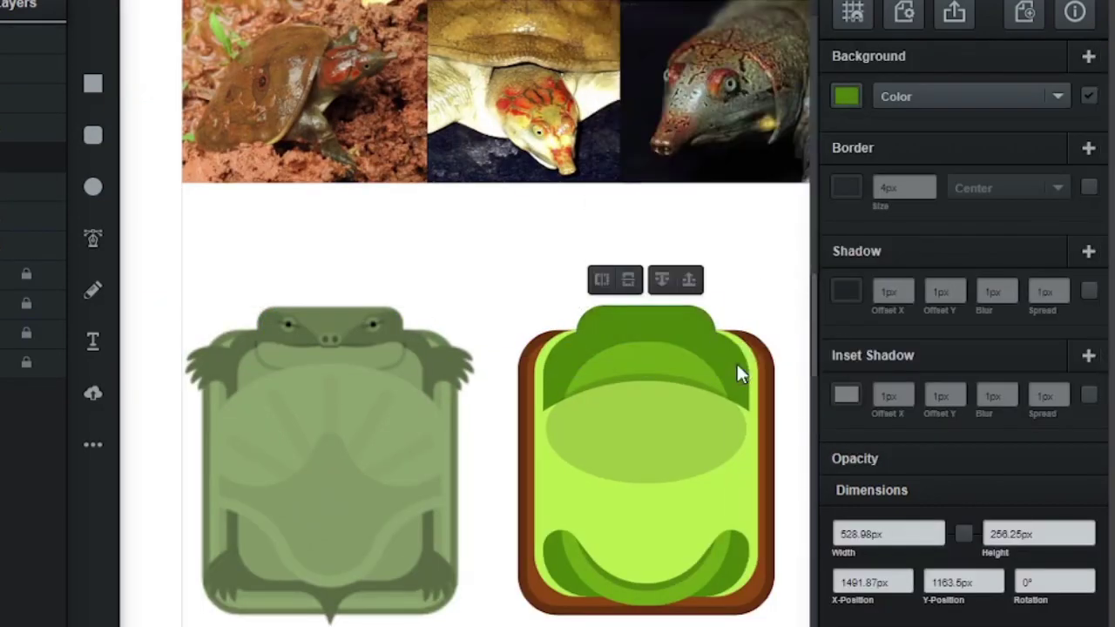
Lower the top edges of the lime panel and the dark green shape, making them about 980 px and 954 px high
scroll(736, 362, up, 1)
scroll(745, 340, up, 3)
click(465, 384)
scroll(469, 372, down, 1)
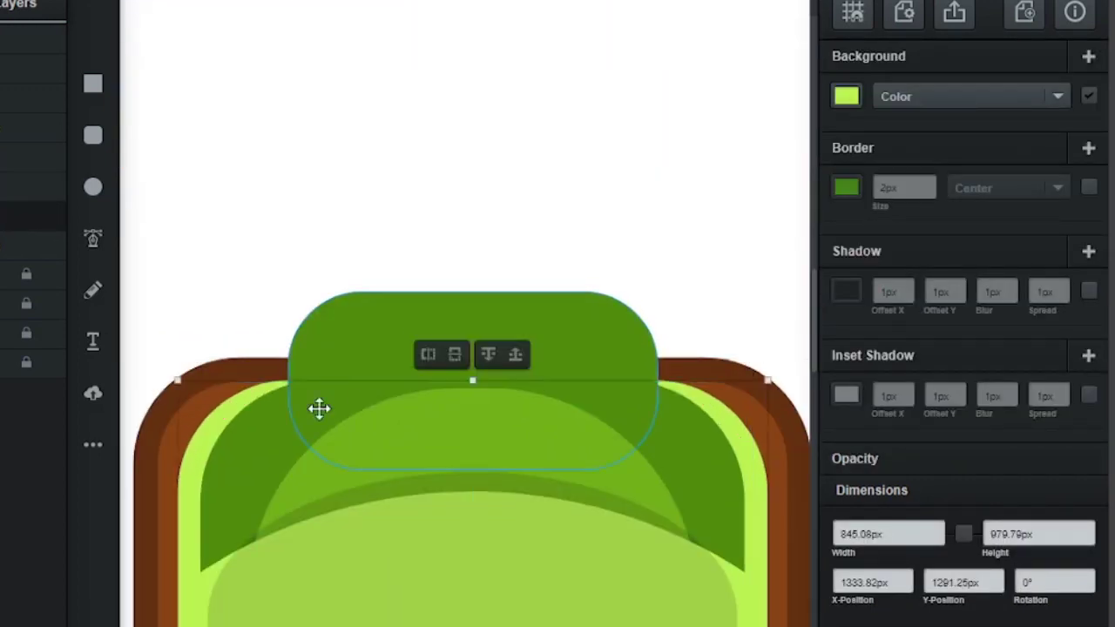
key(Escape)
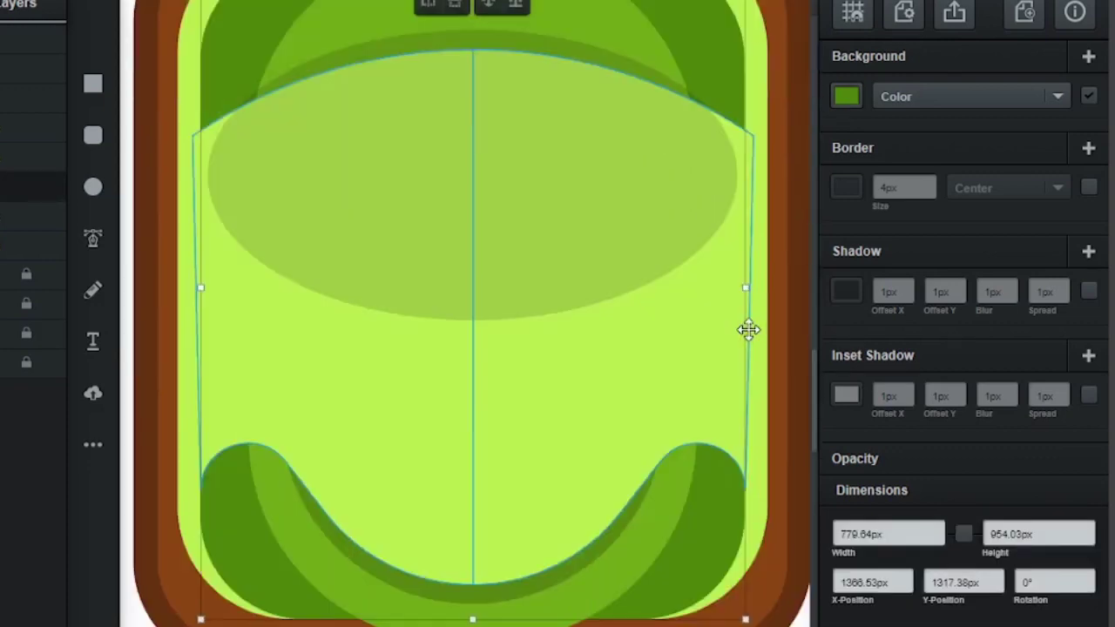
Darken the shadows of the belly ellipse and the lower circle by adjusting the opacity of their black fills
click(849, 100)
click(855, 105)
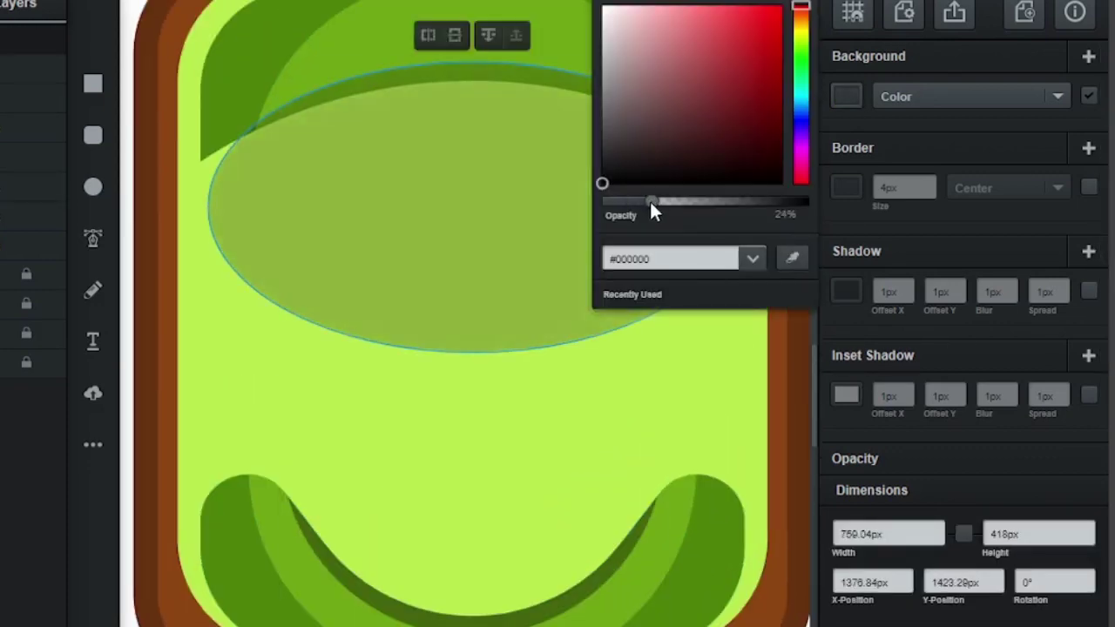
scroll(635, 206, up, 4)
click(340, 76)
scroll(340, 77, up, 1)
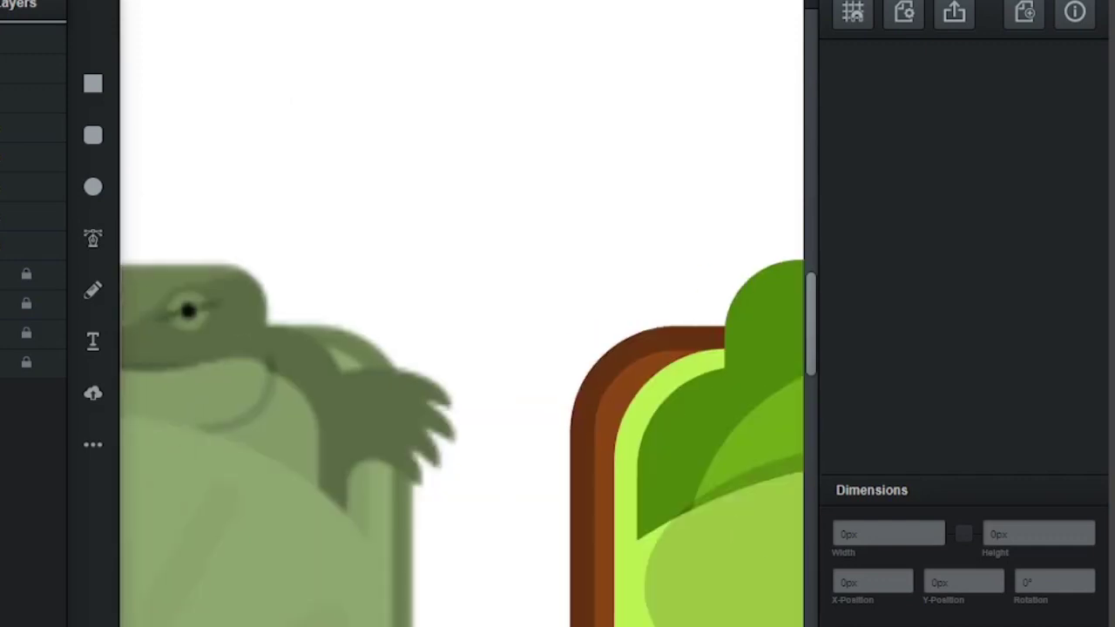
Fill the head rectangle with lime and adjust the medium green shape's top edge, making it about 1002 px high
click(526, 317)
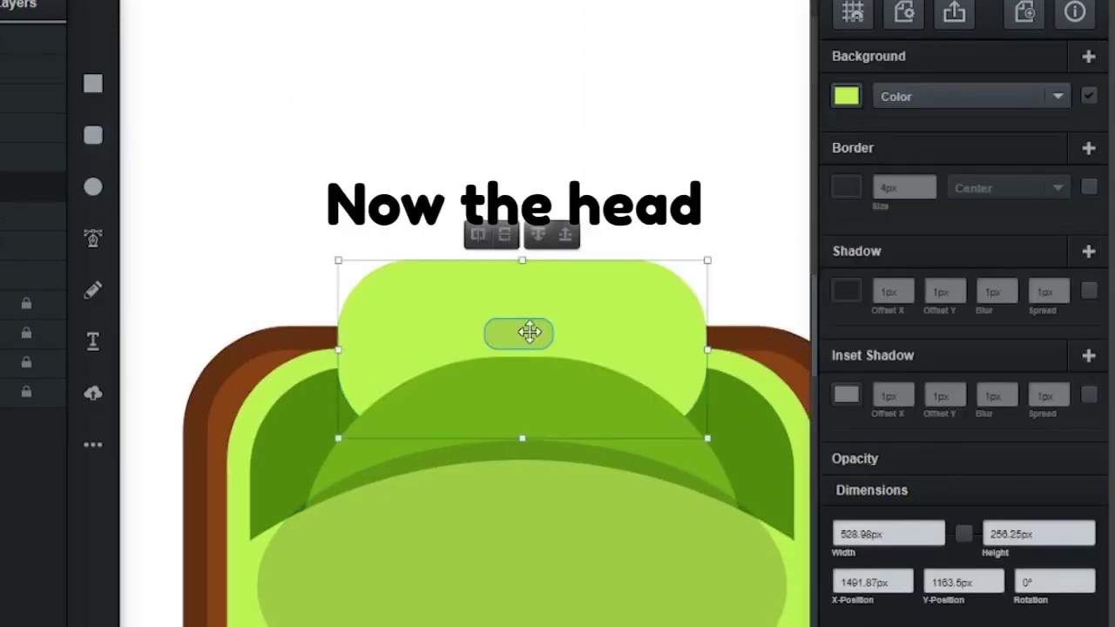
key(Escape)
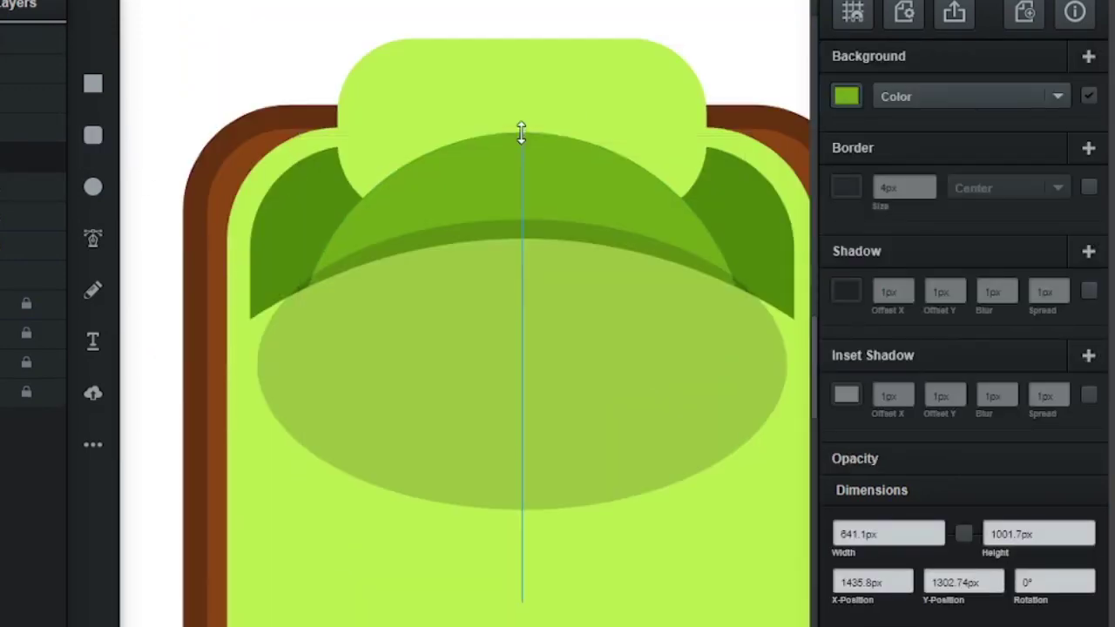
drag(520, 131, 545, 203)
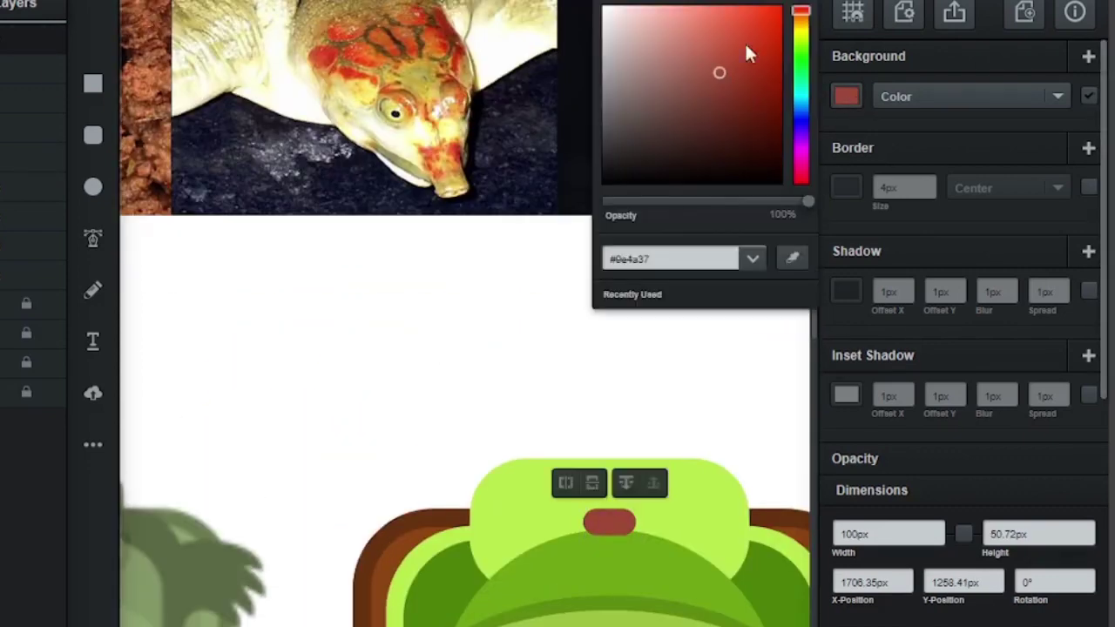
Fill the small rounded nose with dark red and add two black nostril circles about 29 px wide inside it
drag(744, 42, 763, 96)
click(610, 527)
scroll(610, 527, down, 1)
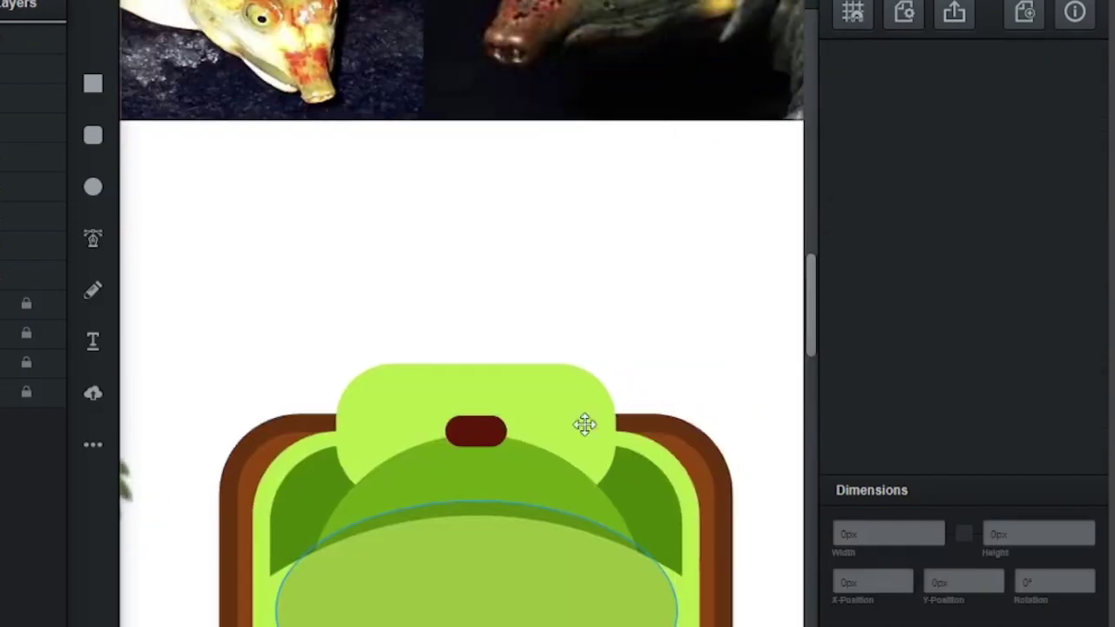
scroll(584, 424, up, 5)
click(93, 186)
drag(416, 339, 477, 401)
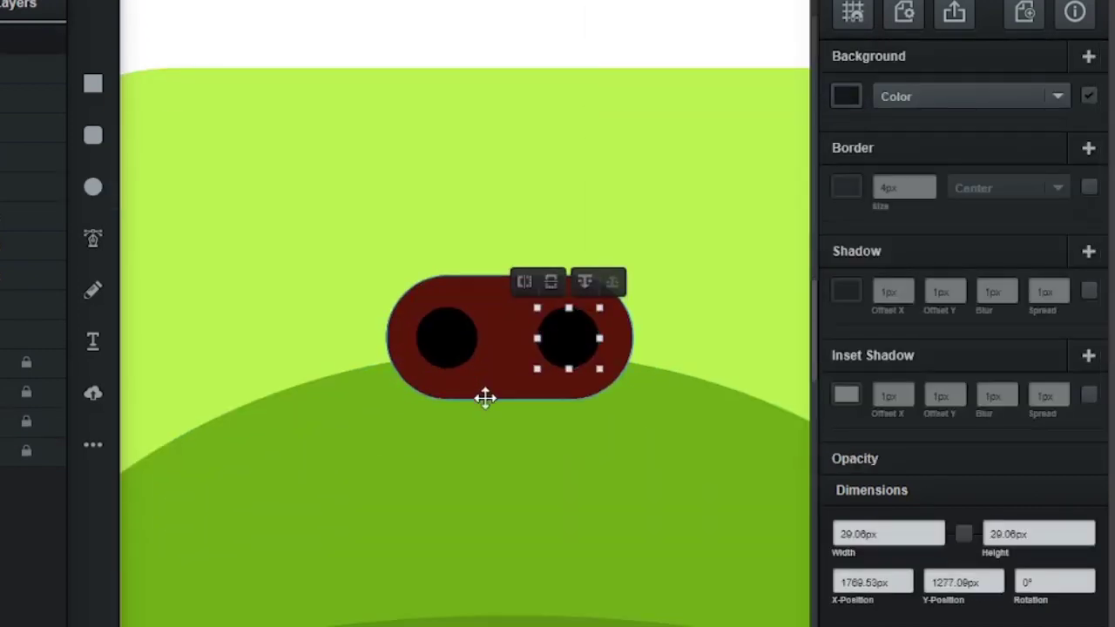
scroll(479, 386, down, 5)
Draw an olive circle about 495 px wide above the head and a rectangle overlapping its lower edge
scroll(475, 386, up, 4)
click(94, 190)
mouse_move(328, 348)
mouse_down()
mouse_move(280, 301)
mouse_move(269, 38)
mouse_move(353, 160)
mouse_move(375, 229)
mouse_up()
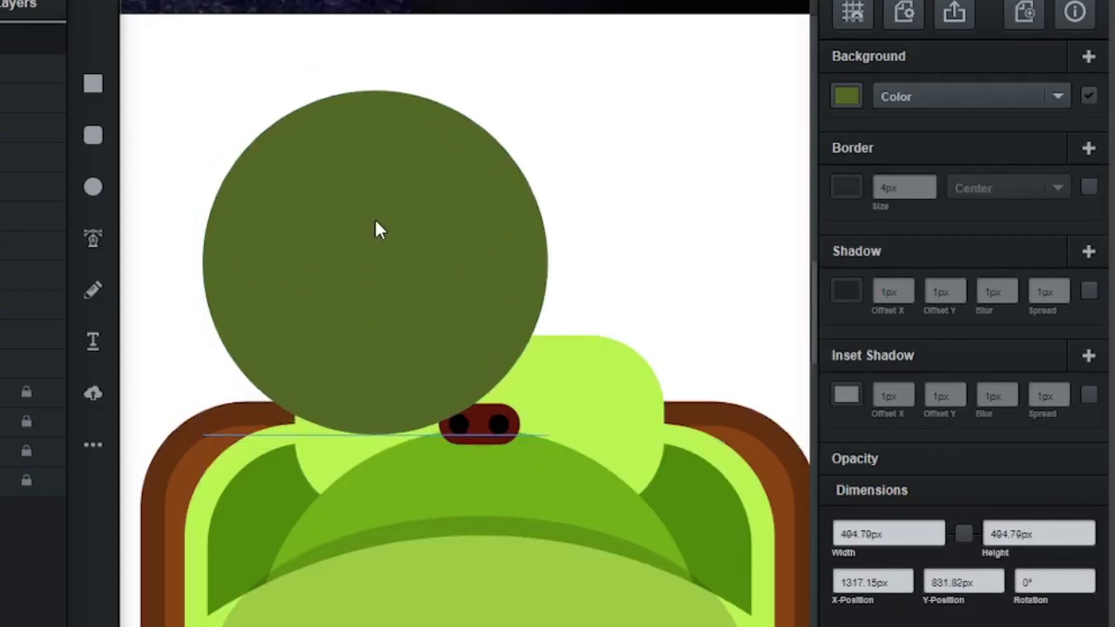
key(r)
drag(288, 416, 480, 514)
drag(450, 455, 435, 450)
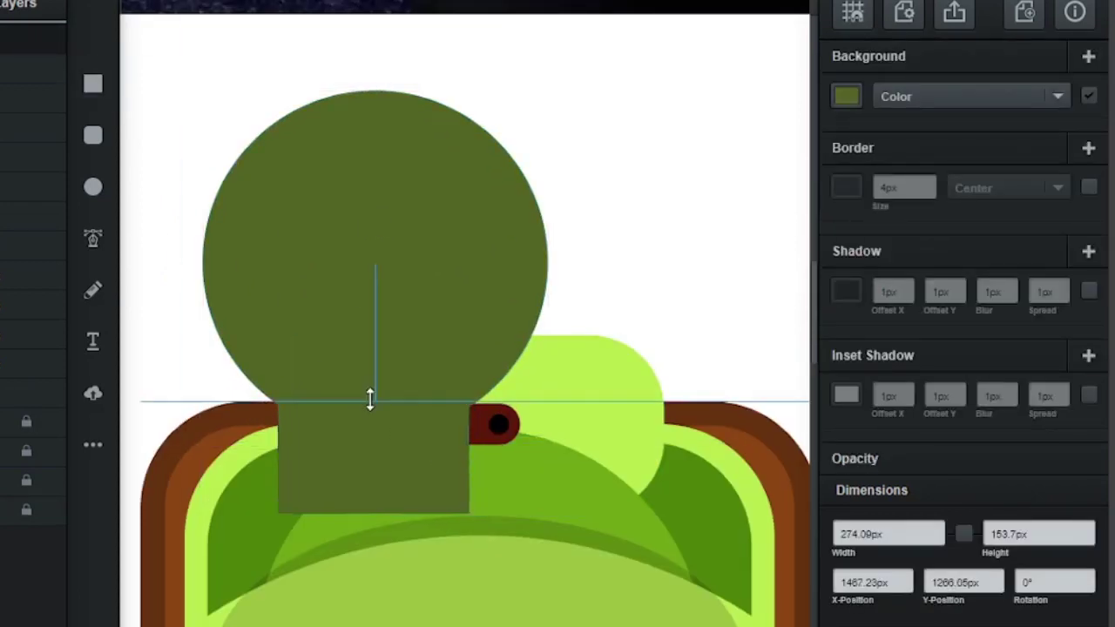
Try to subtract the large olive circle from the overlapping rectangle
shift+click(370, 383)
click(304, 66)
key(ctrl+z)
click(294, 473)
shift+click(368, 218)
click(300, 67)
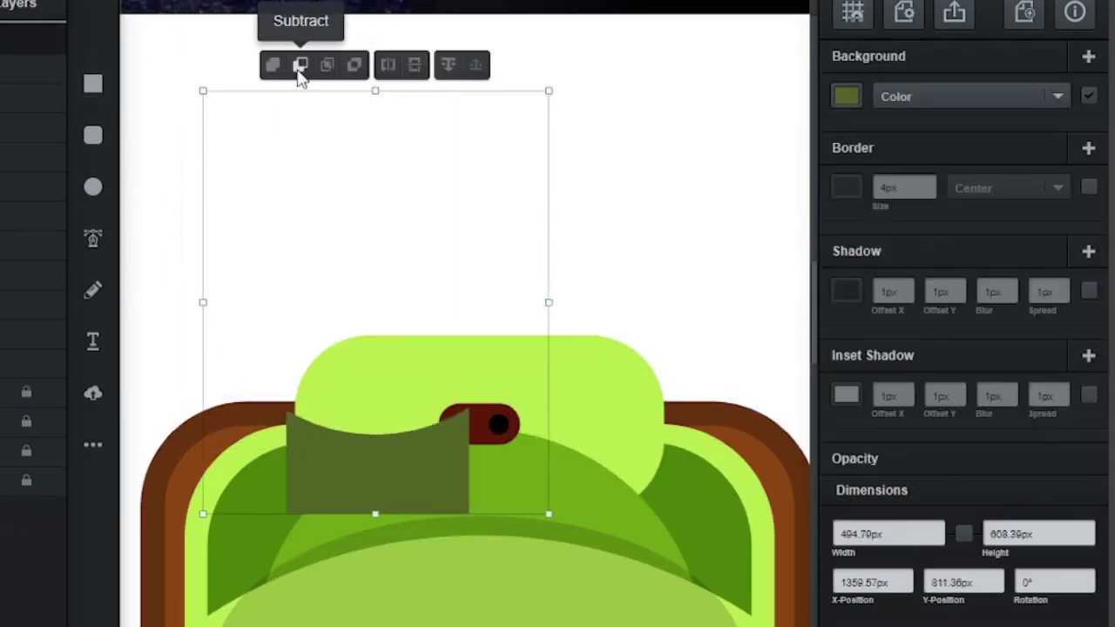
key(ctrl+z)
Shift the circle towards the nose, fill the rectangle with black at 34% opacity, and subtract the circle from it
click(369, 374)
drag(368, 374, 394, 373)
click(413, 448)
click(846, 96)
drag(808, 201, 673, 201)
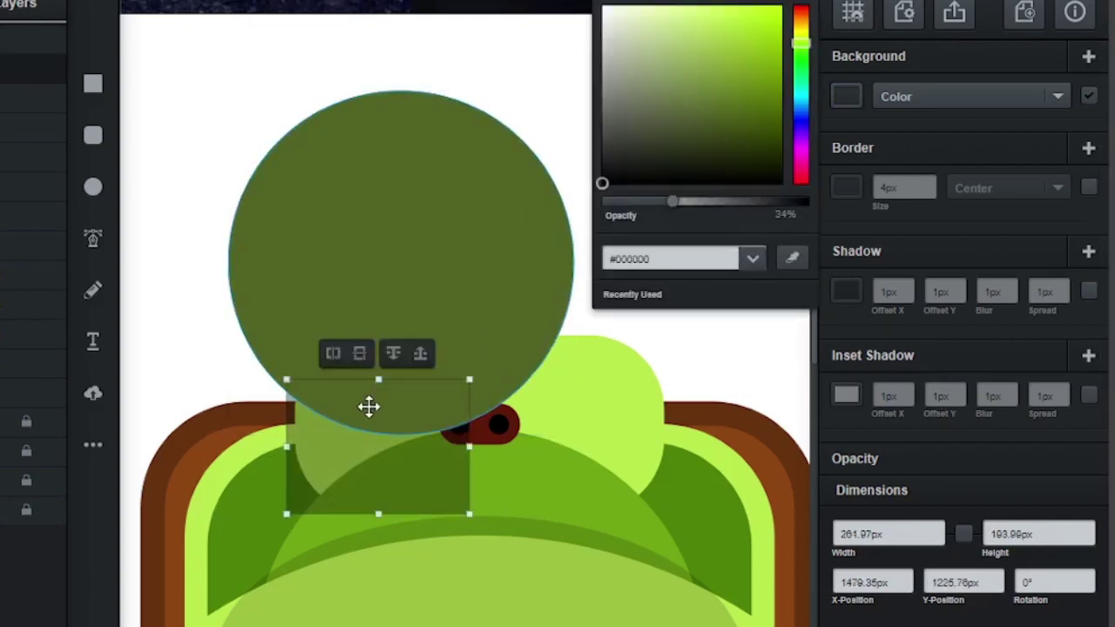
click(369, 406)
drag(380, 391, 336, 409)
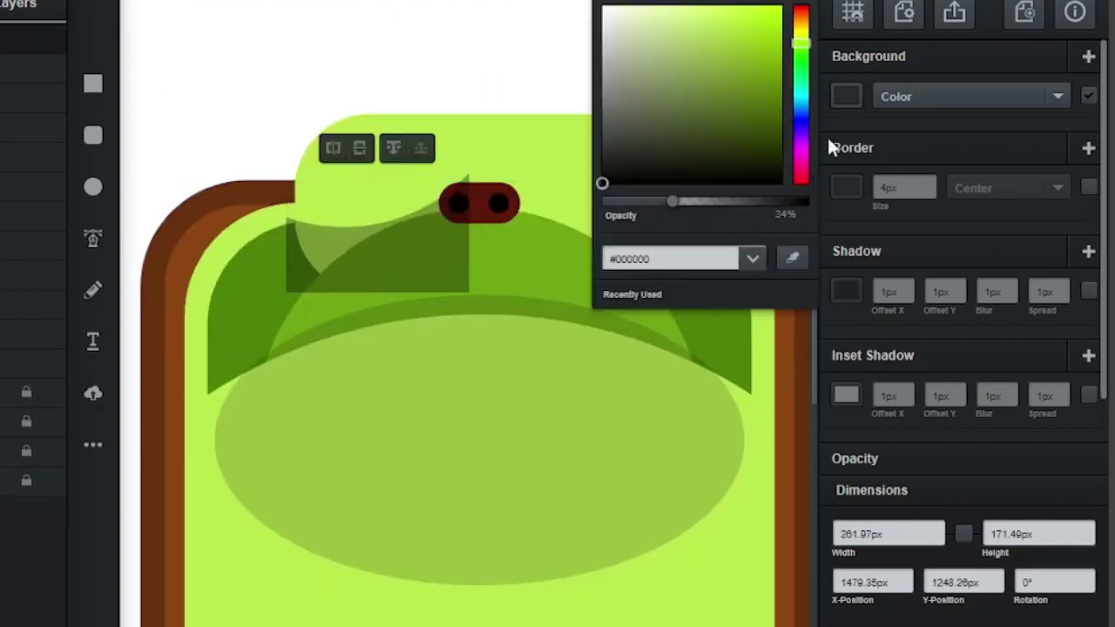
Reshape the cut mouth shadow to reach the nose's centre, fill it dark green and send it backward
click(464, 176)
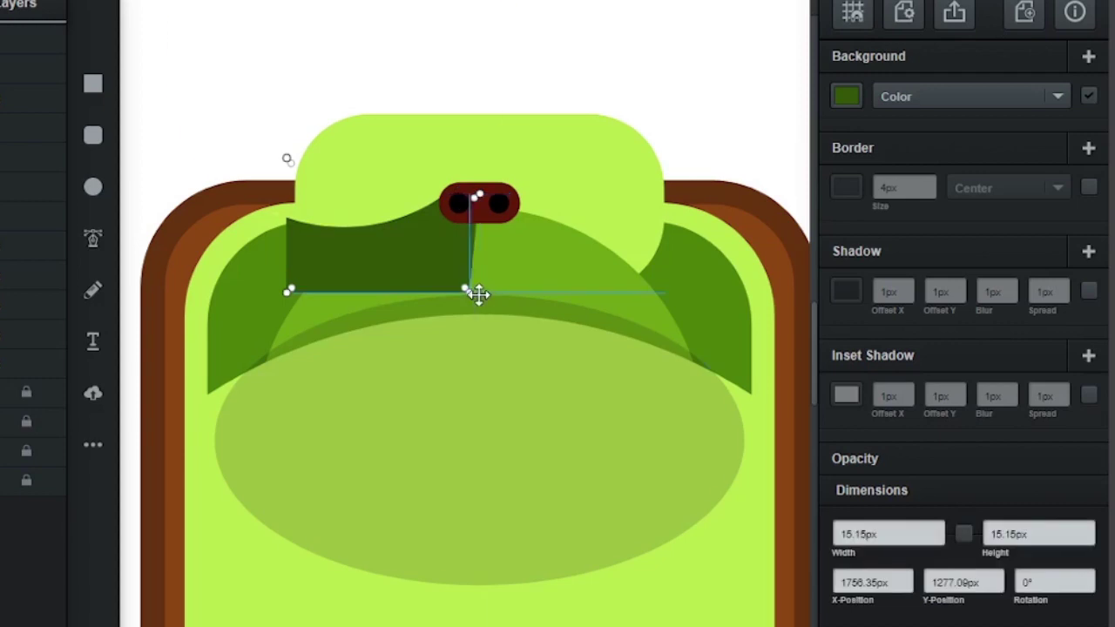
scroll(482, 293, up, 2)
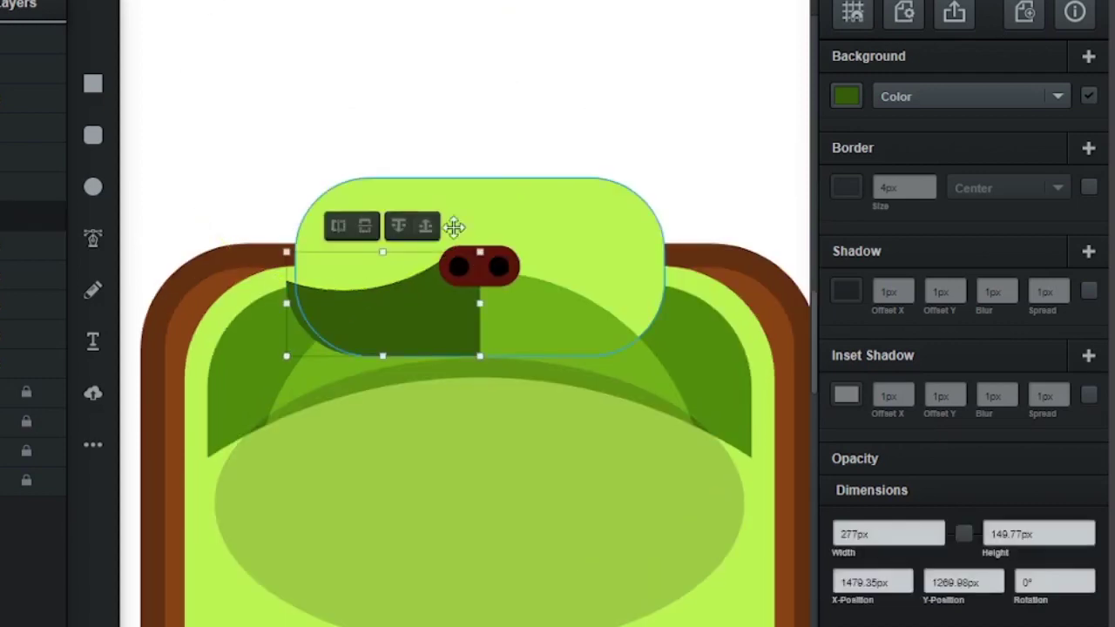
key(ctrl+[)
Enlarge the mouth shadow to about 285 by 154 px and place a mirrored duplicate on the nose's other side
click(353, 210)
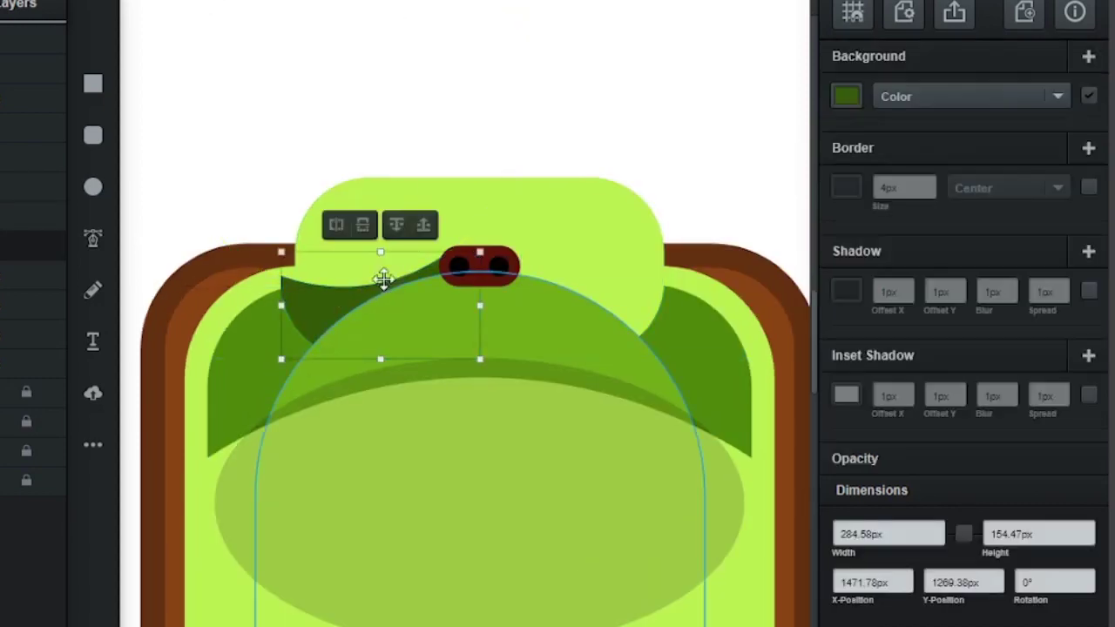
key(ctrl+d)
drag(383, 279, 538, 300)
Recolour the nose dark brown and enlarge it to about 117 by 59 px
click(479, 266)
click(846, 96)
click(773, 53)
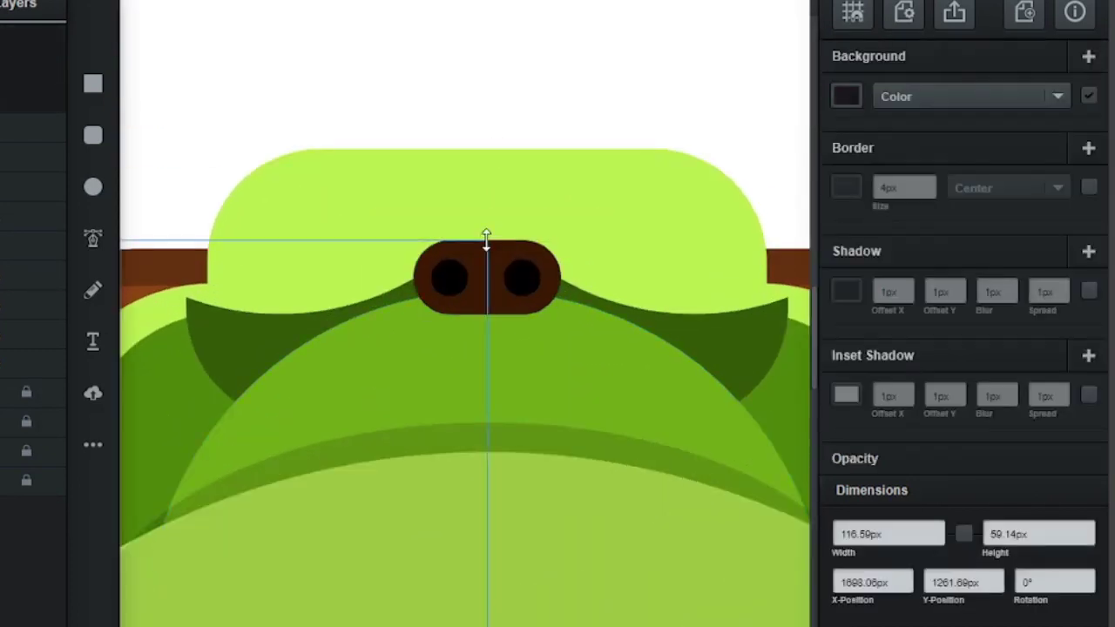
scroll(453, 174, up, 2)
click(425, 94)
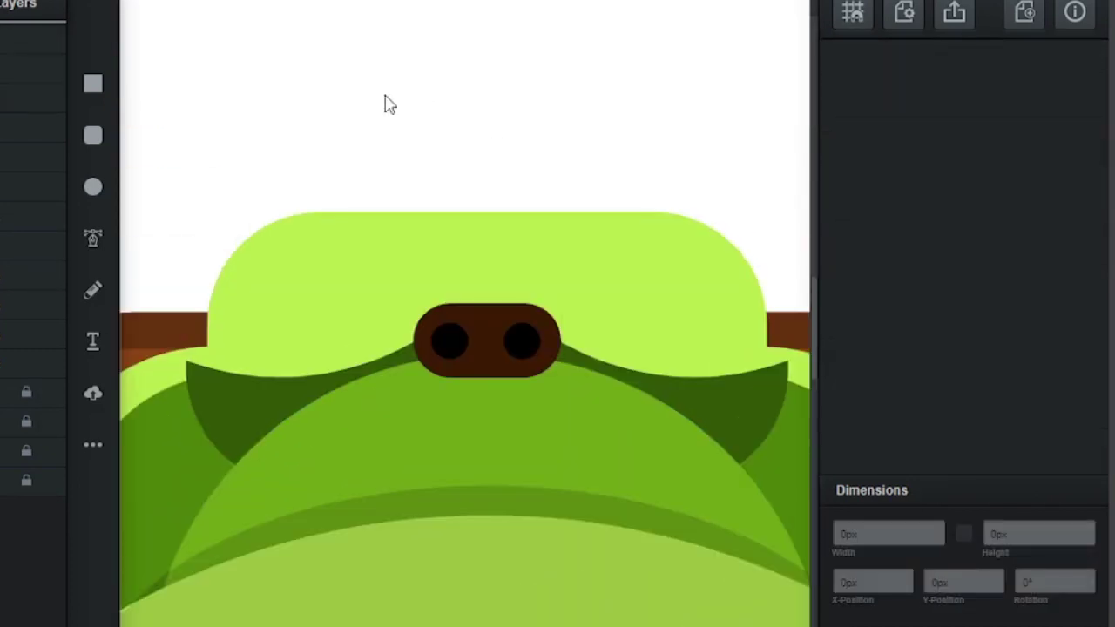
Overlap two offset translucent black circles, about 371 px wide, over the head beside the nose
click(93, 186)
click(362, 293)
drag(399, 265, 358, 278)
scroll(358, 278, up, 3)
click(846, 96)
click(603, 212)
click(331, 314)
drag(331, 314, 316, 354)
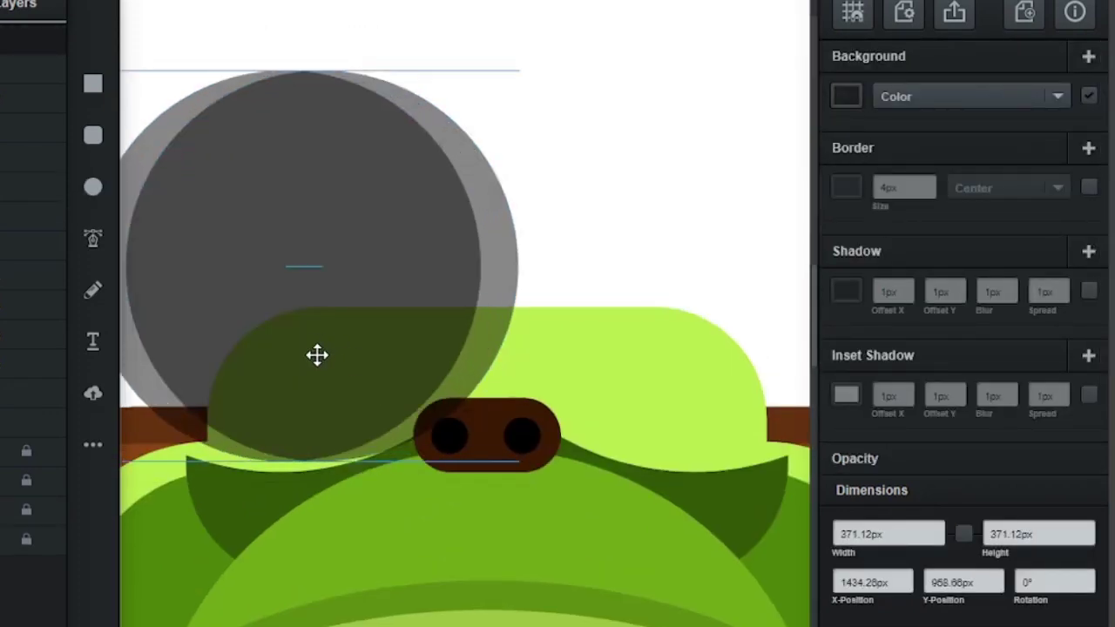
Subtract one translucent circle from the other to leave a thin crescent running into the nose
click(235, 42)
key(ctrl+z)
click(238, 42)
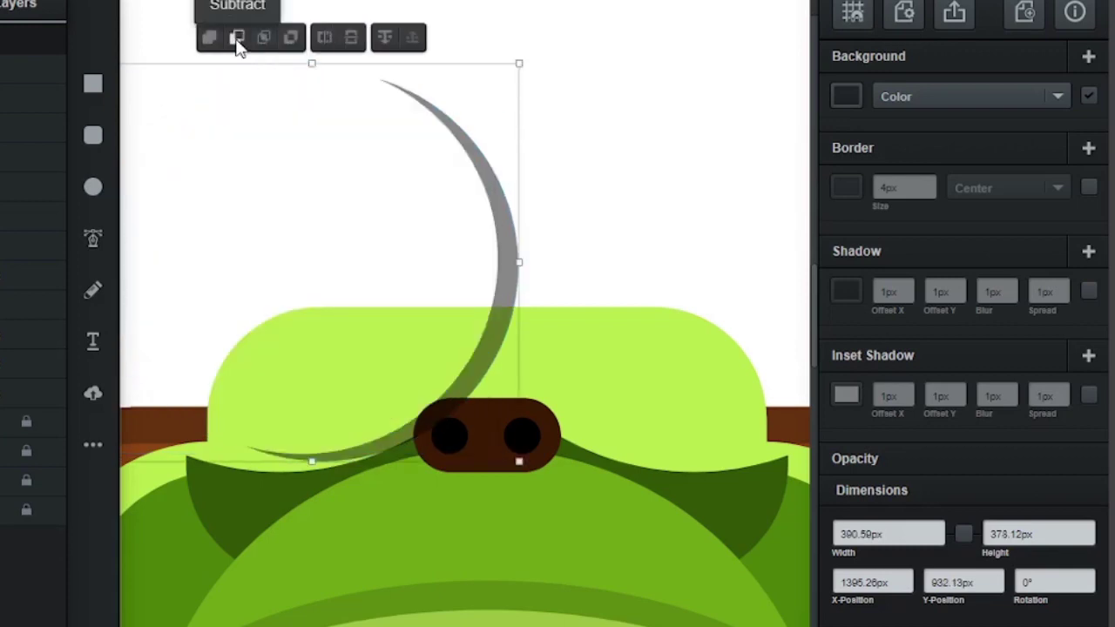
Trim the crescent with a rectangle, keeping a mouth line about 201 by 52 px beside the nose
click(94, 83)
click(231, 422)
drag(273, 461, 479, 530)
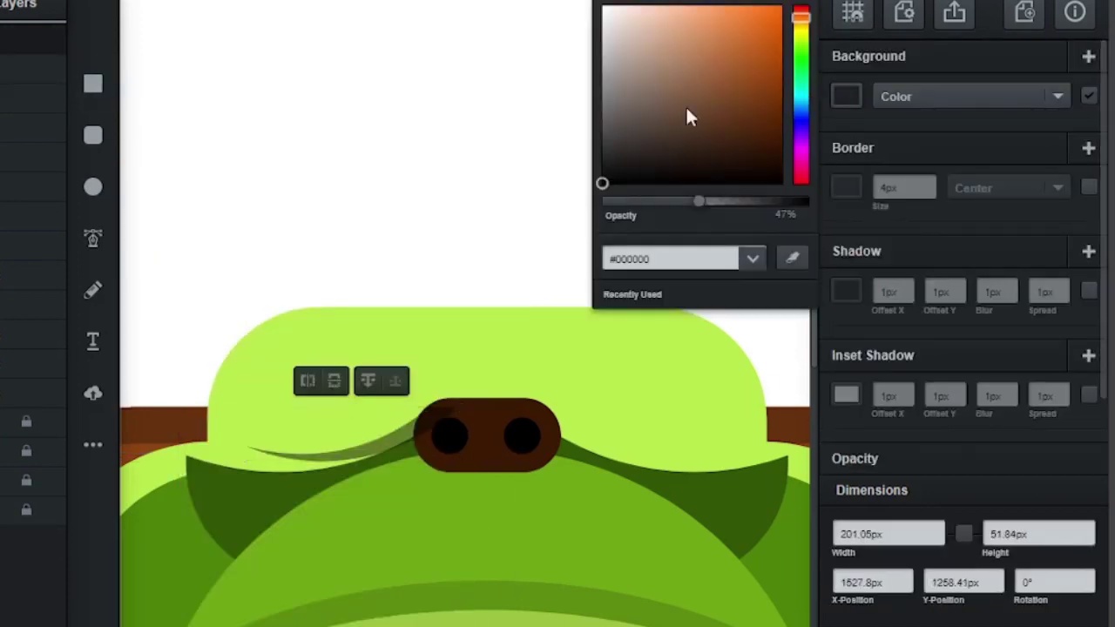
Refine the solid black mouth line's cutting shapes and place a mirrored copy on the nose's other side
click(394, 384)
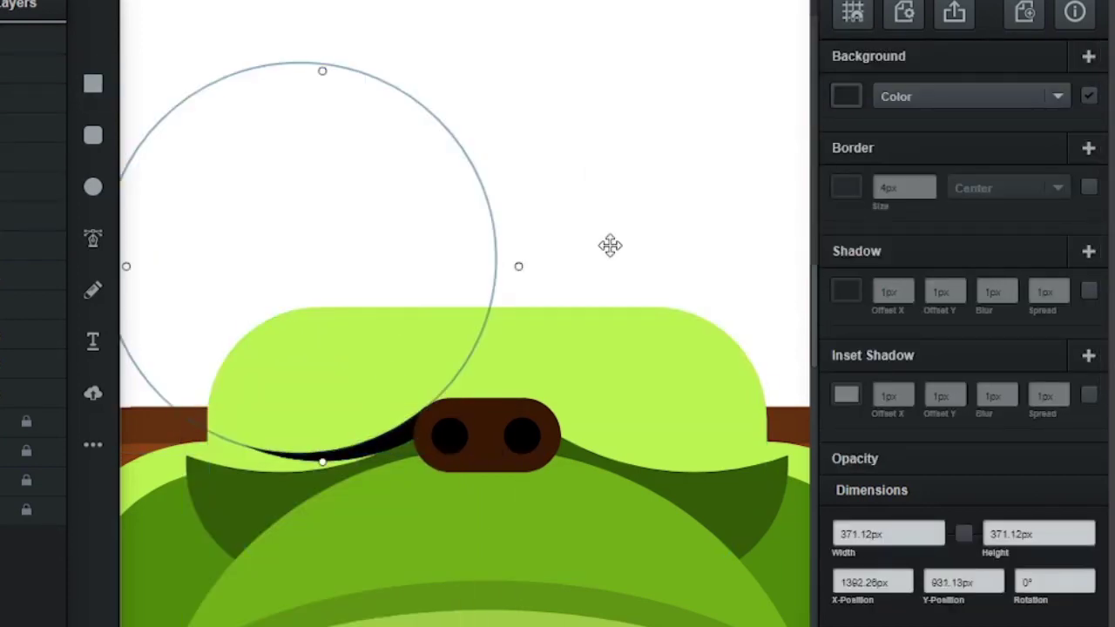
scroll(399, 368, down, 1)
click(423, 401)
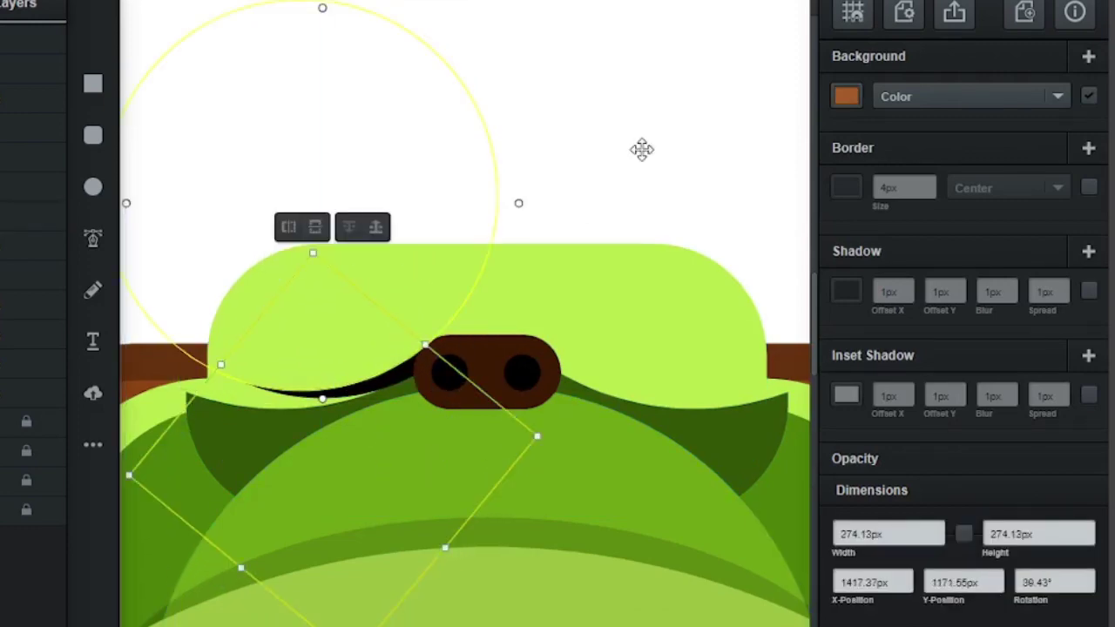
click(327, 384)
click(633, 144)
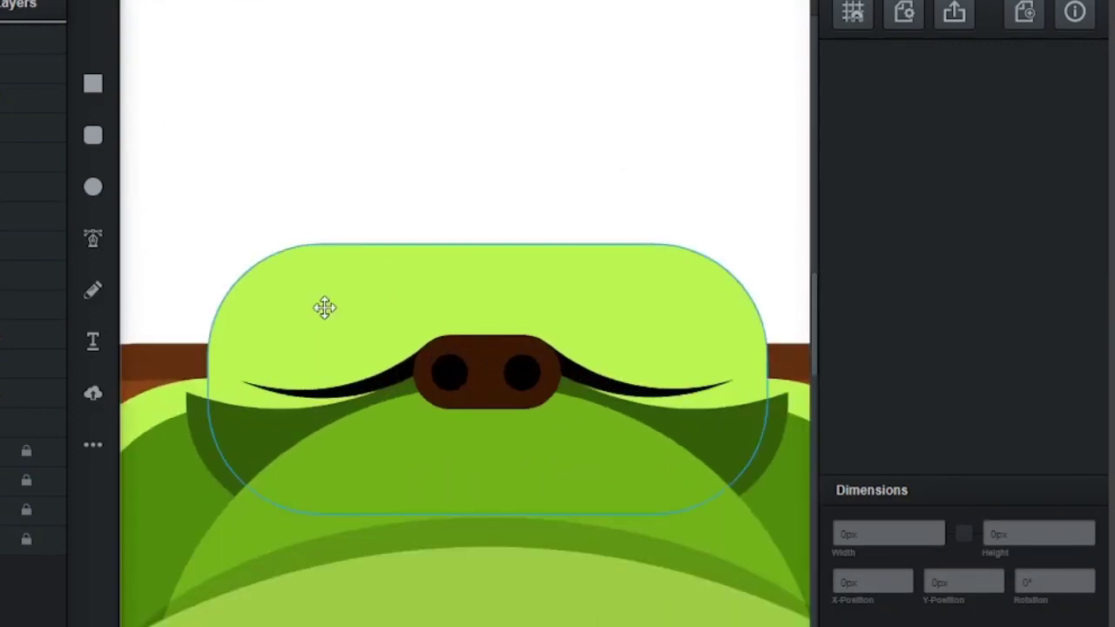
Reduce the rounding of the head's top corners and draw a rectangle about 565 by 69 px across the nose
click(324, 307)
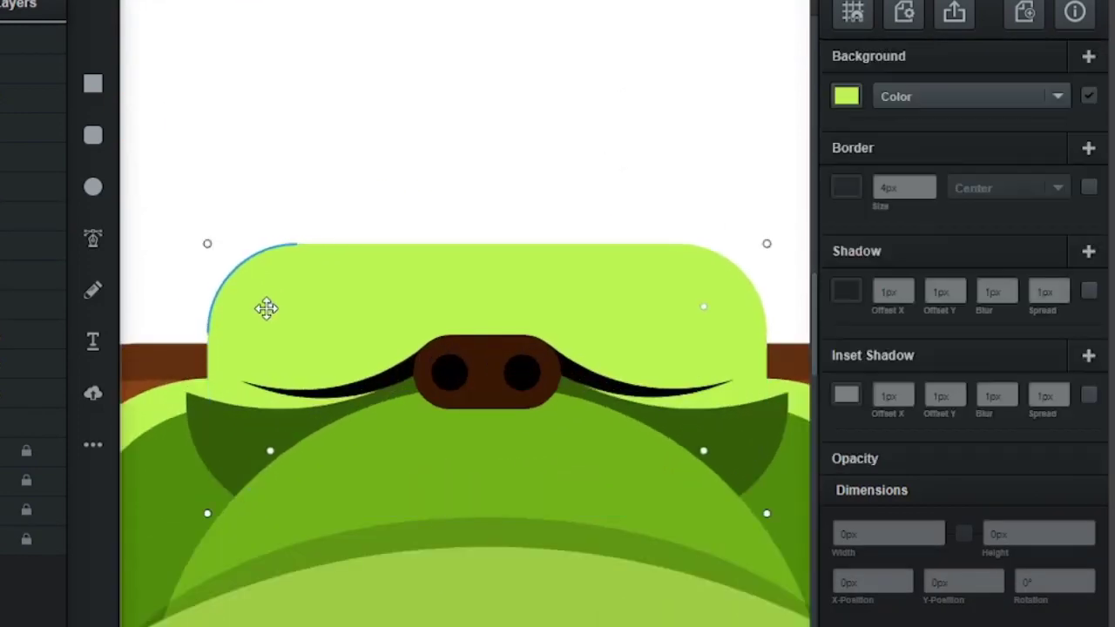
click(116, 186)
drag(190, 345, 788, 418)
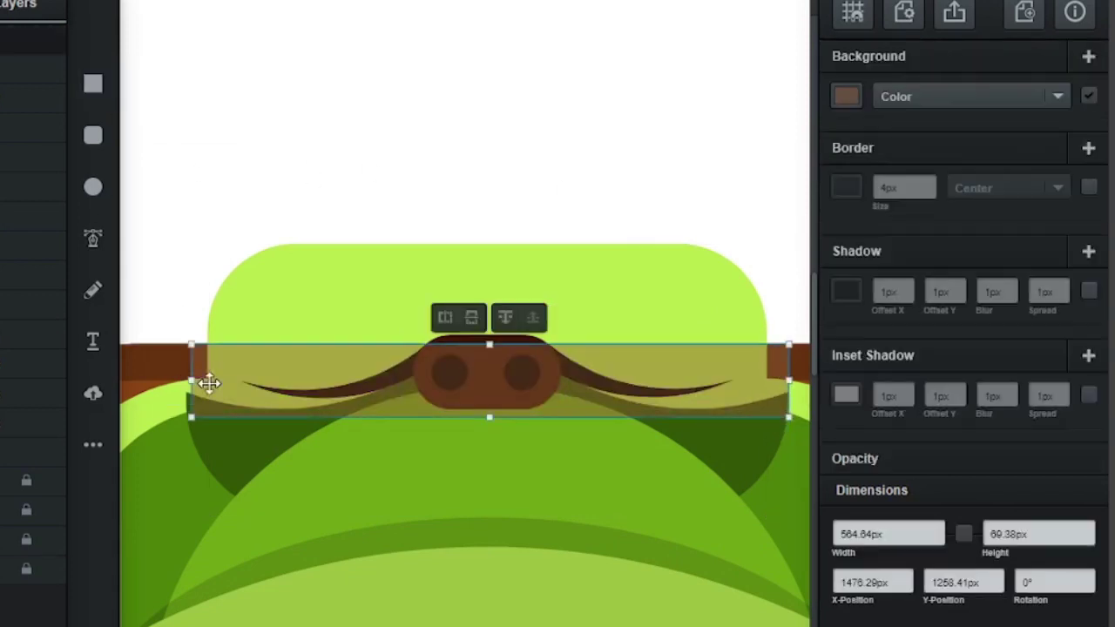
Fill the rectangle across the nose with translucent black, widen it to about 569 px and send it behind the head
click(835, 97)
click(631, 190)
click(487, 419)
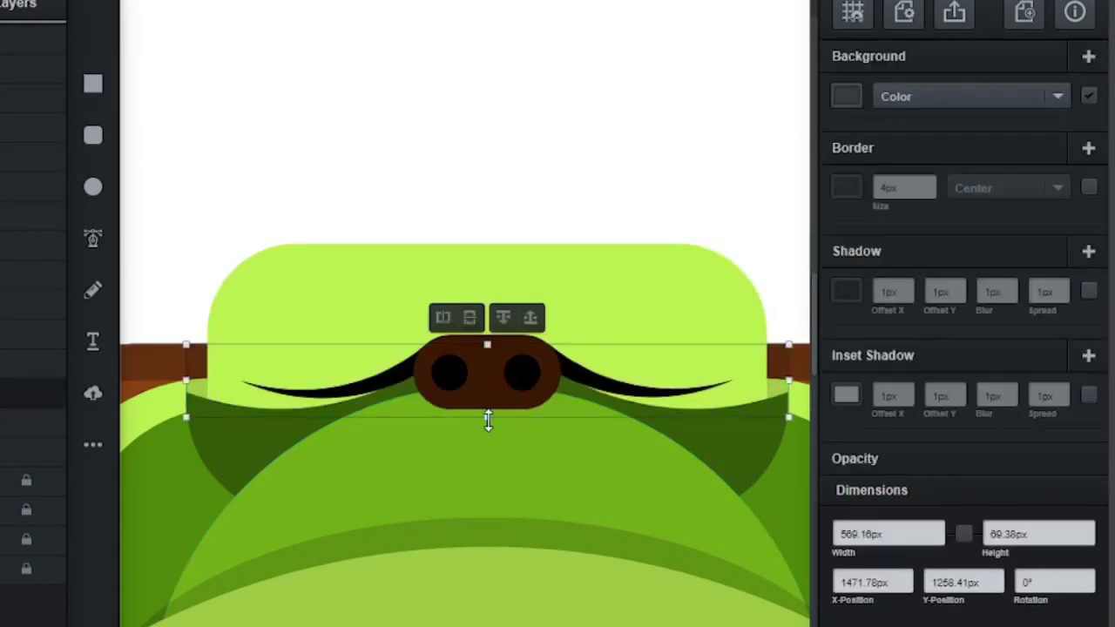
drag(488, 424, 488, 422)
click(846, 188)
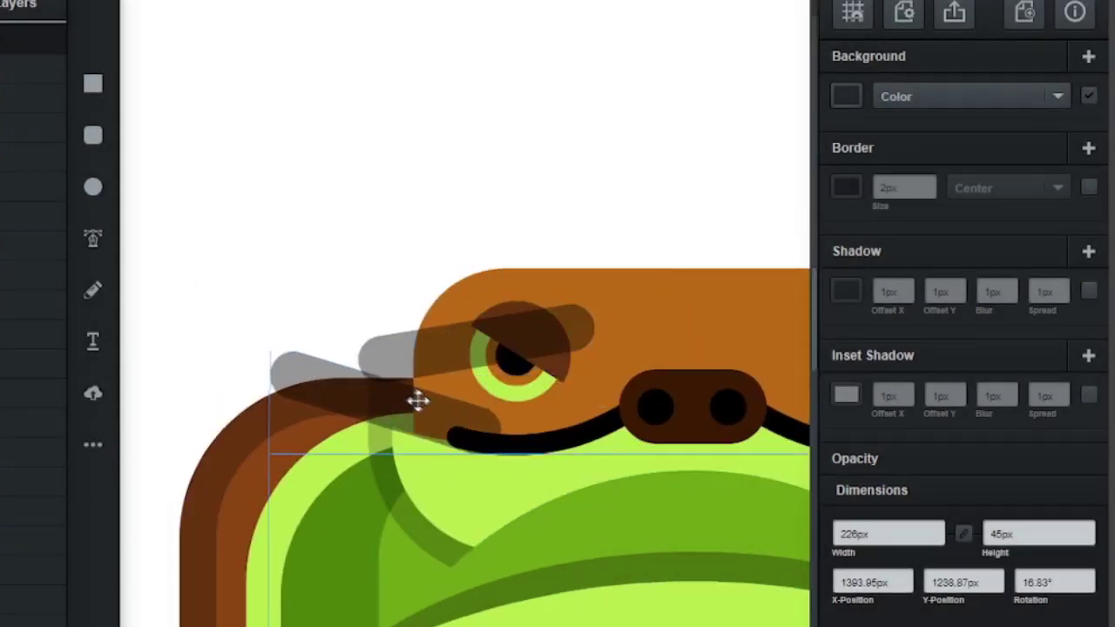
Place a translucent black rounded stripe, about 251 by 50 px and rotated about 17°, across the head's edge below the eye
drag(349, 338, 438, 404)
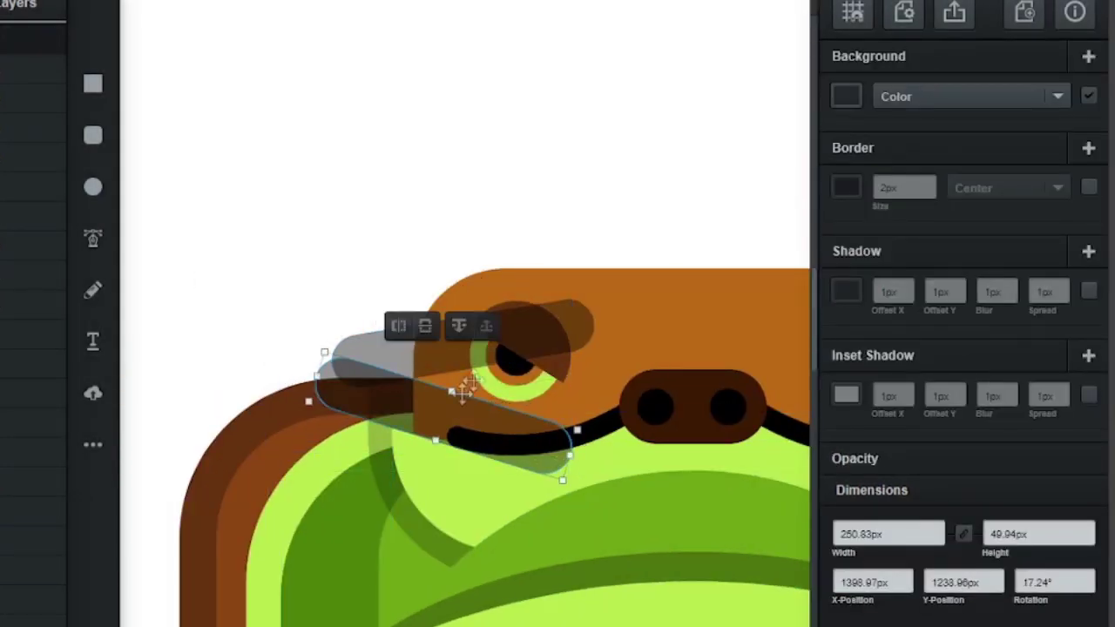
click(654, 331)
click(645, 331)
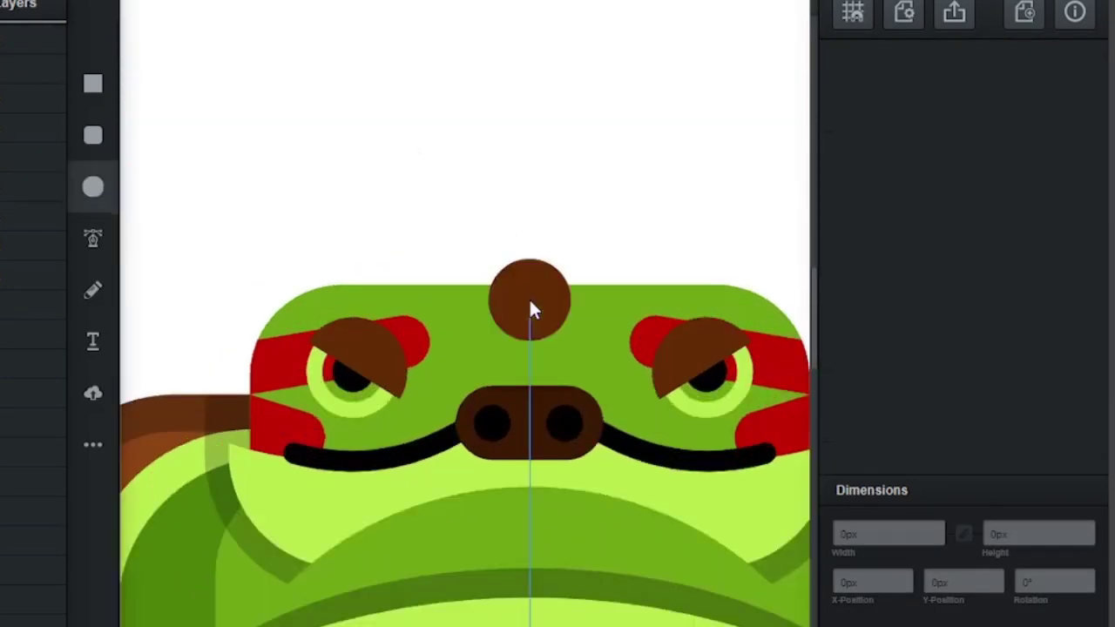
Place two brown circles about 78 px wide side by side on the head's top edge
drag(533, 309, 582, 279)
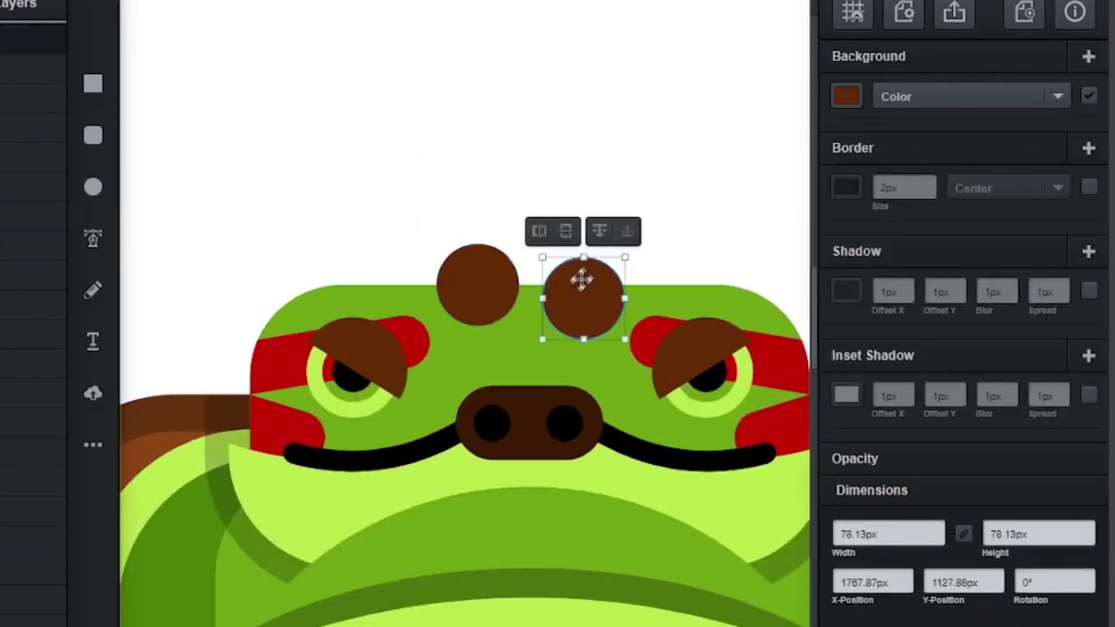
shift+click(471, 285)
click(378, 166)
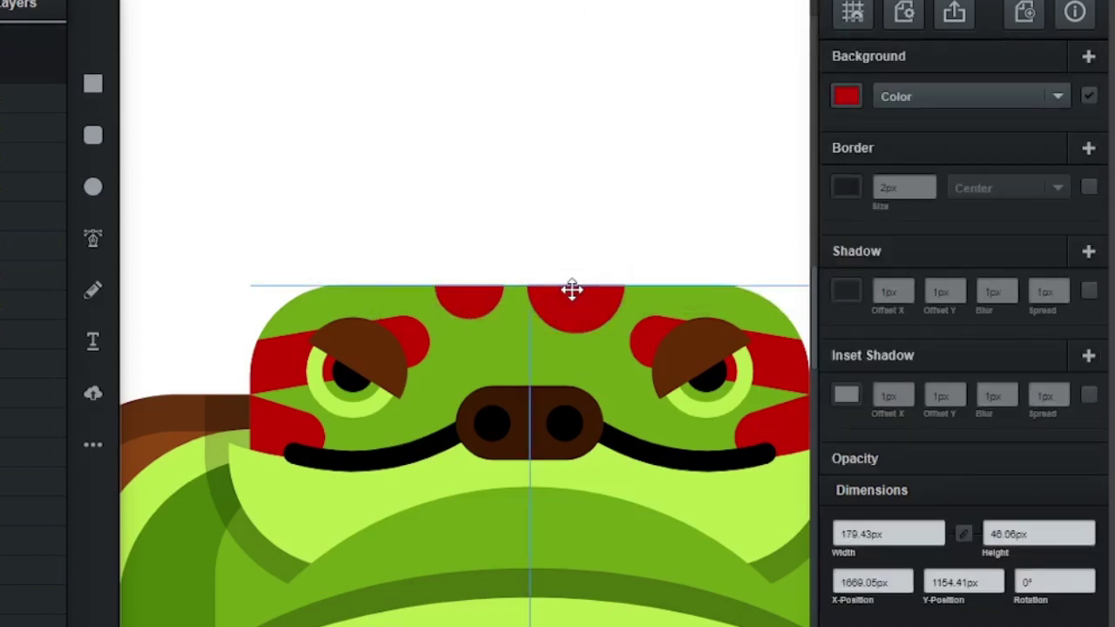
Place smaller dark red spots near both ends of the head's top edge and duplicate the head shape
alt+drag(573, 289, 335, 236)
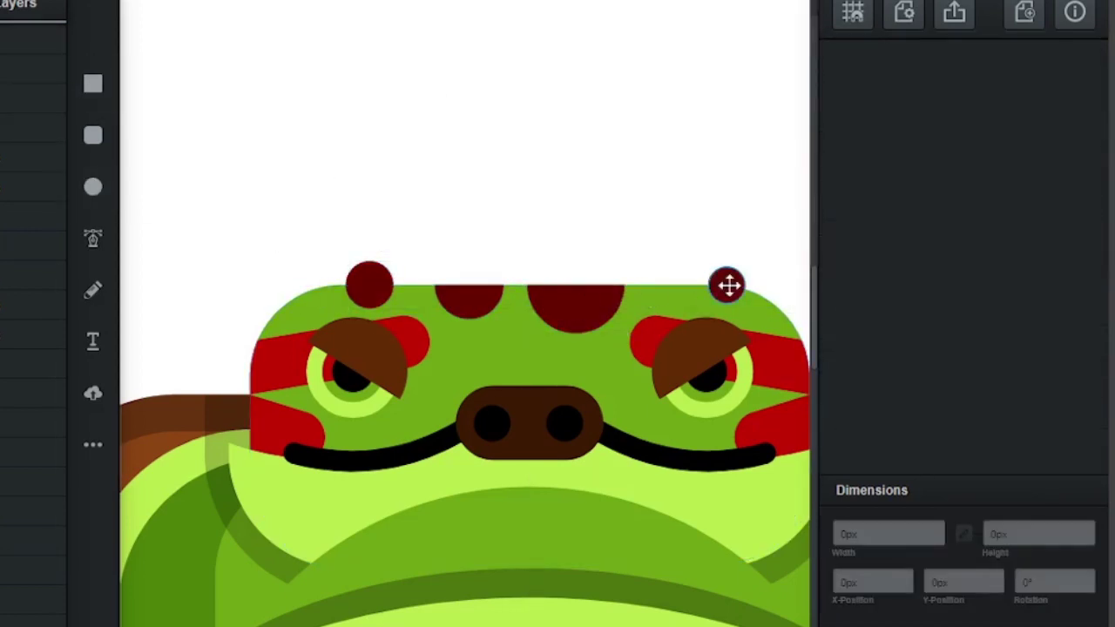
drag(724, 284, 681, 285)
click(526, 378)
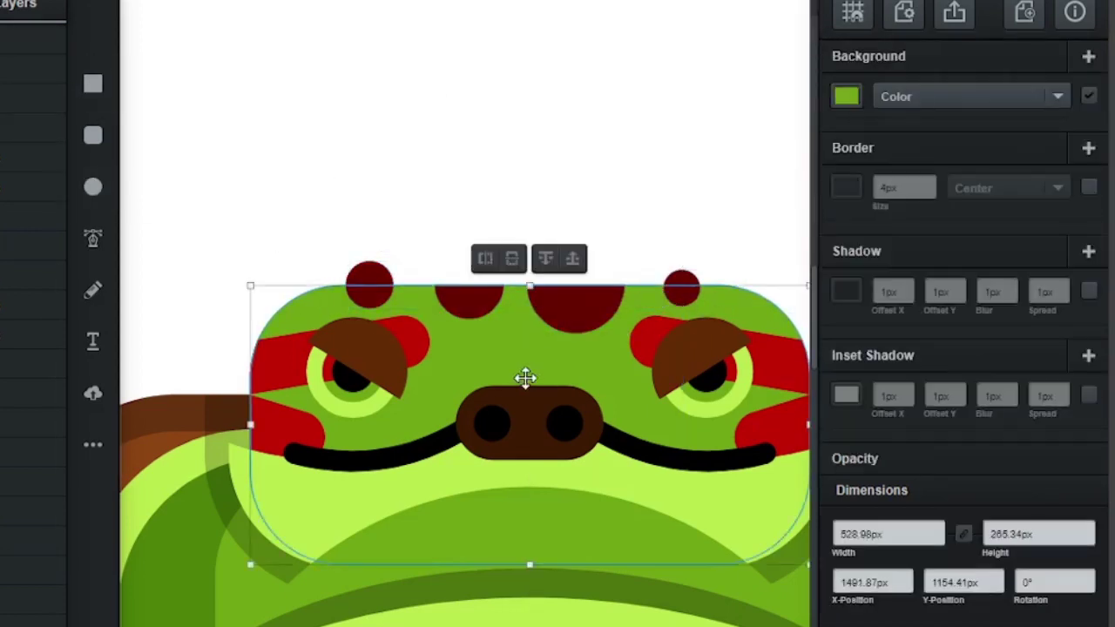
key(ctrl+d)
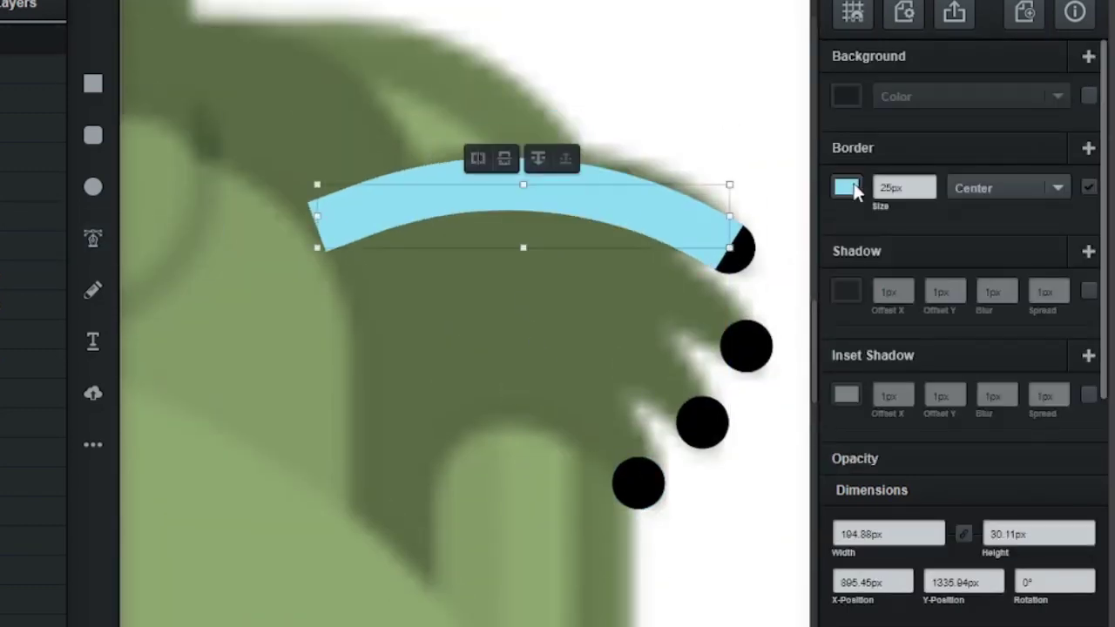
Colour the first finger stroke black and draw a curved 25 px stroke from the wrist to the second fingertip circle
key(Escape)
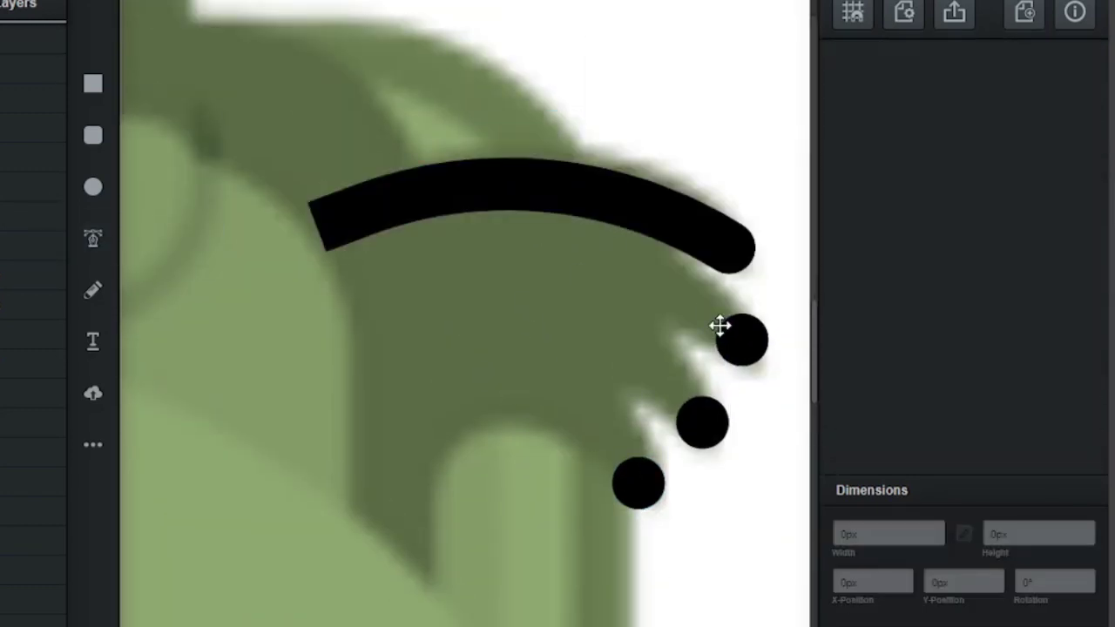
click(741, 337)
drag(617, 241, 741, 337)
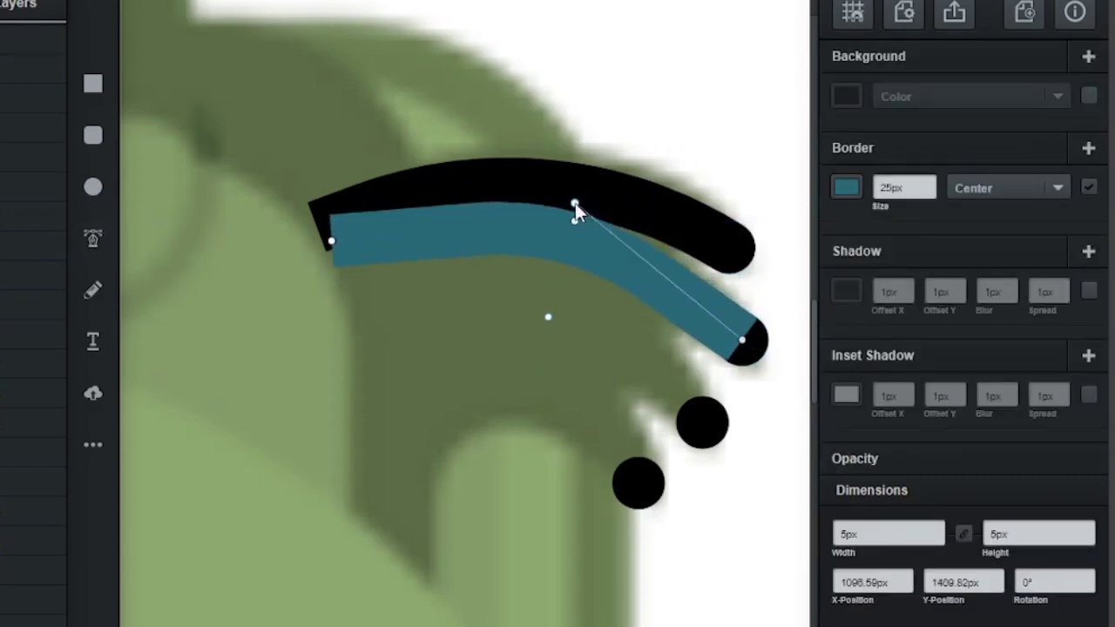
click(579, 202)
click(752, 165)
Draw a curved 25 px black stroke from the wrist to the third fingertip circle
click(547, 336)
drag(539, 294, 603, 356)
click(328, 256)
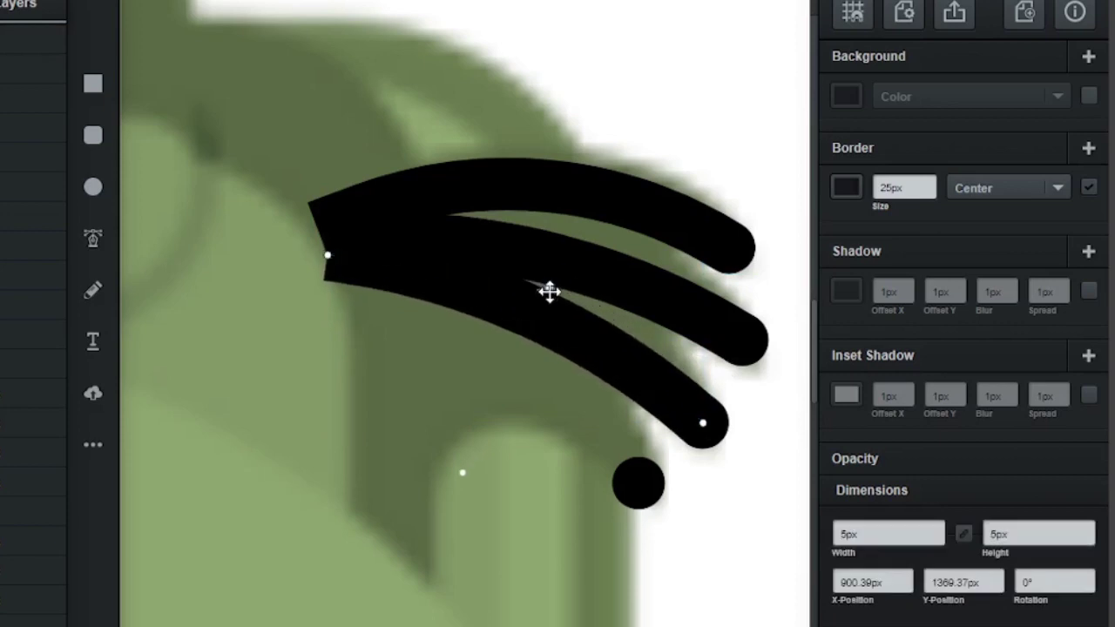
Draw an arched 25 px stroke from the lower wrist to the fourth fingertip circle and colour it black
scroll(404, 425, down, 2)
click(396, 446)
click(396, 70)
click(642, 423)
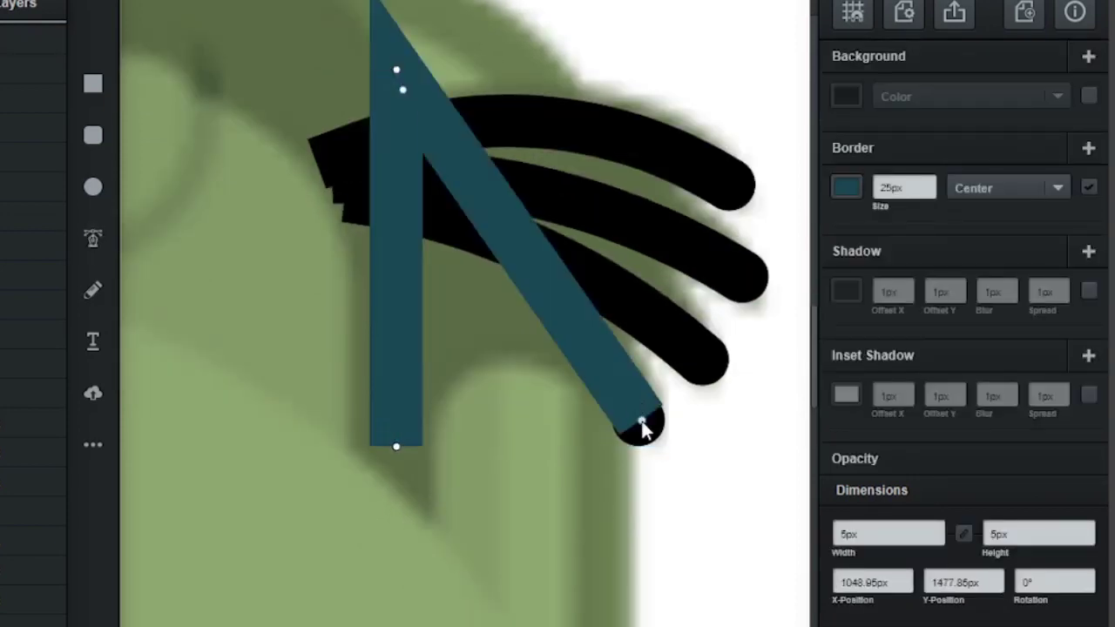
click(507, 402)
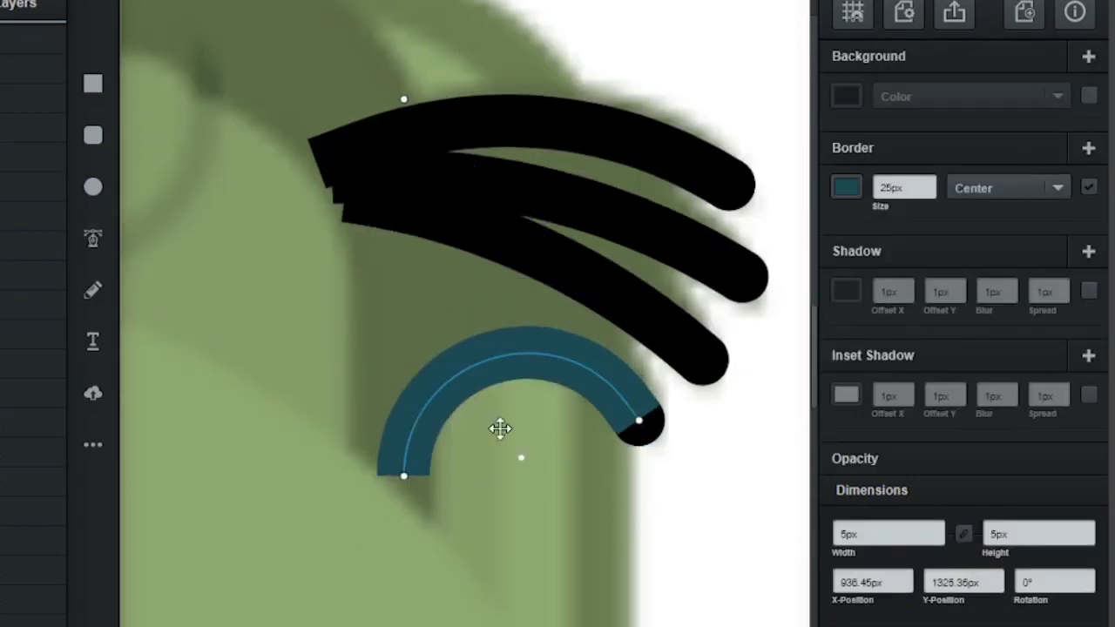
click(846, 187)
click(647, 398)
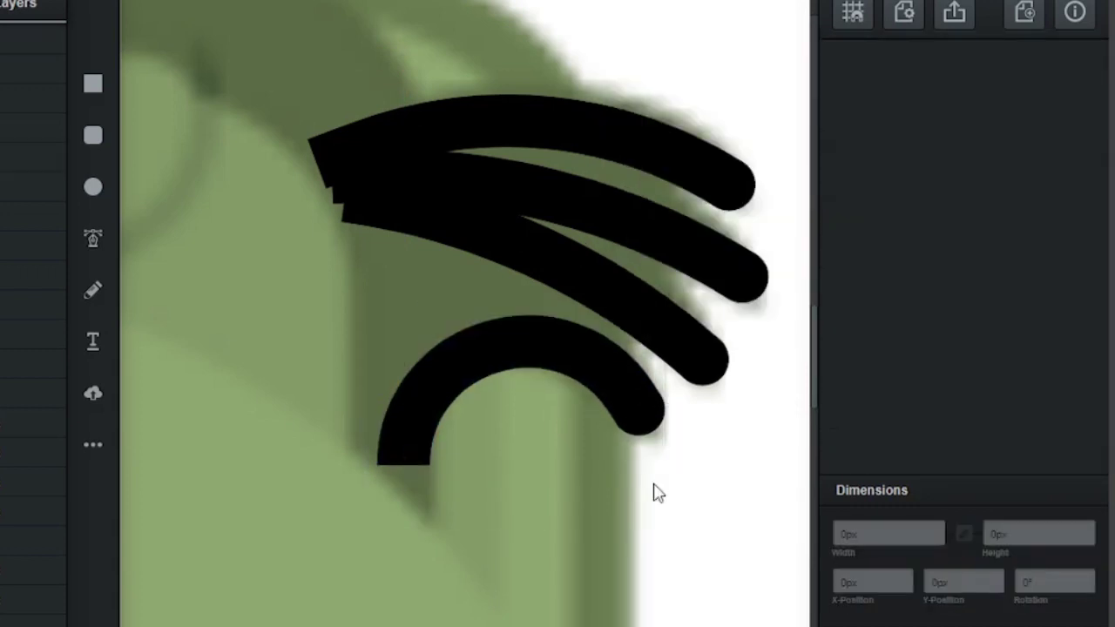
scroll(556, 486, up, 2)
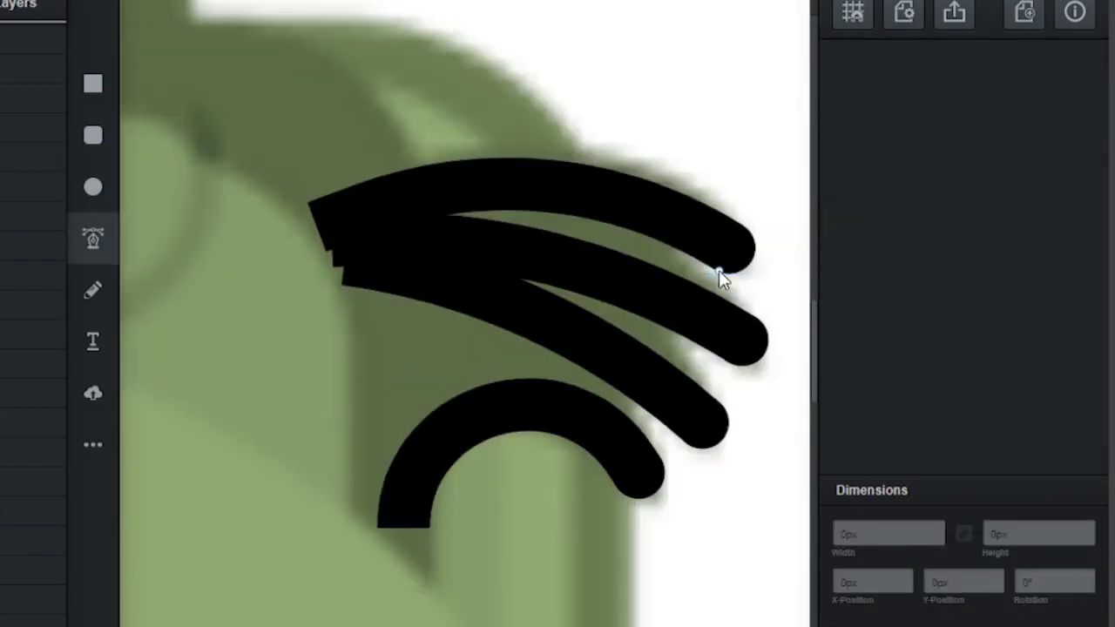
Add a black rounded palm shape joining the four finger strokes on the reference hand and select the hand's shapes
key(e)
mouse_move(413, 291)
mouse_down()
mouse_move(535, 304)
mouse_move(515, 374)
mouse_move(453, 76)
mouse_up()
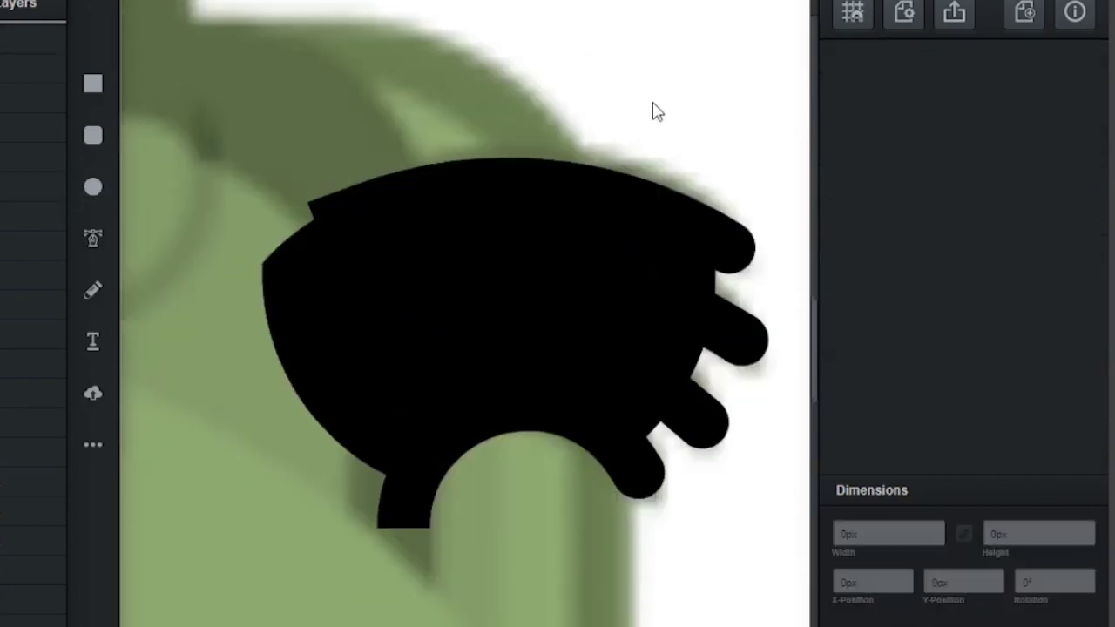
scroll(662, 122, down, 1)
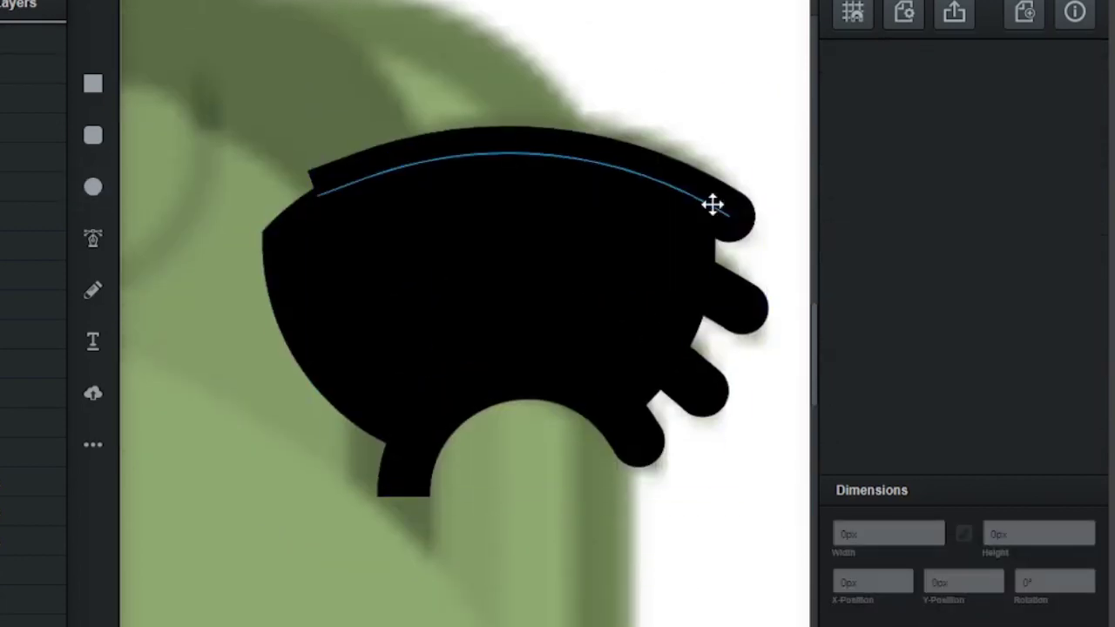
click(713, 204)
click(745, 222)
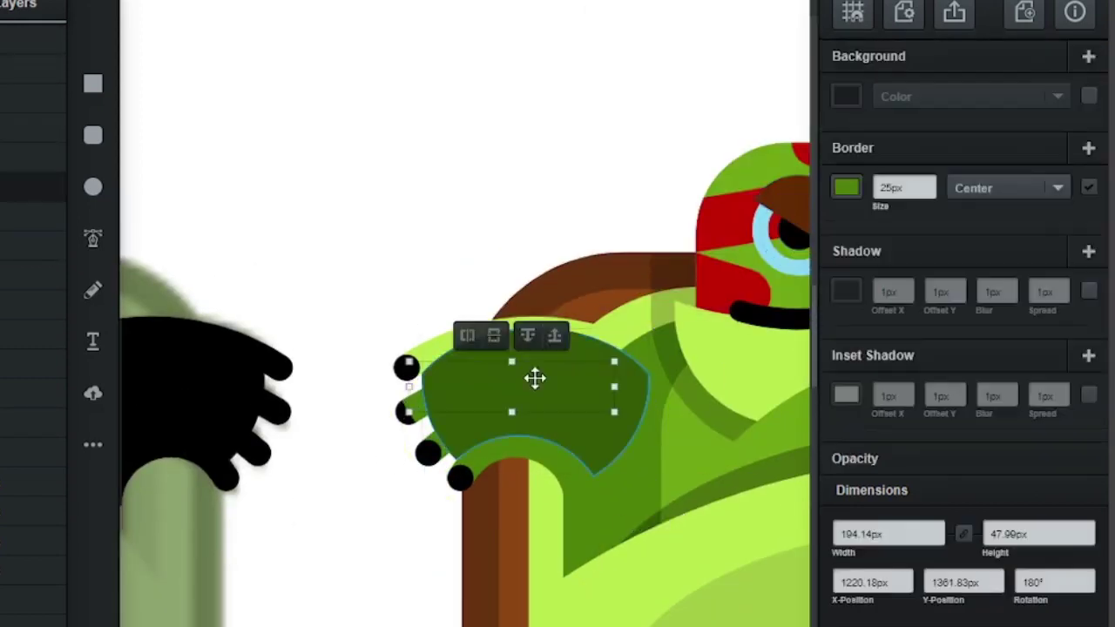
Shift the circular cut-out of the dark green palm downward and bring the fourth finger's stroke in front of the palm
click(585, 560)
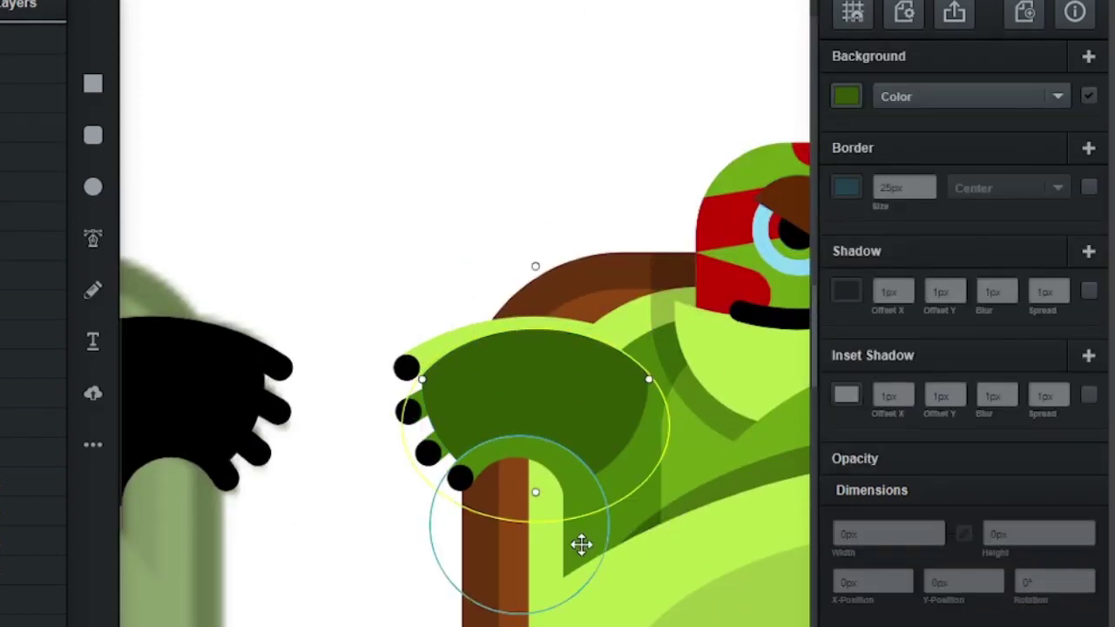
drag(580, 545, 534, 564)
click(514, 514)
click(540, 453)
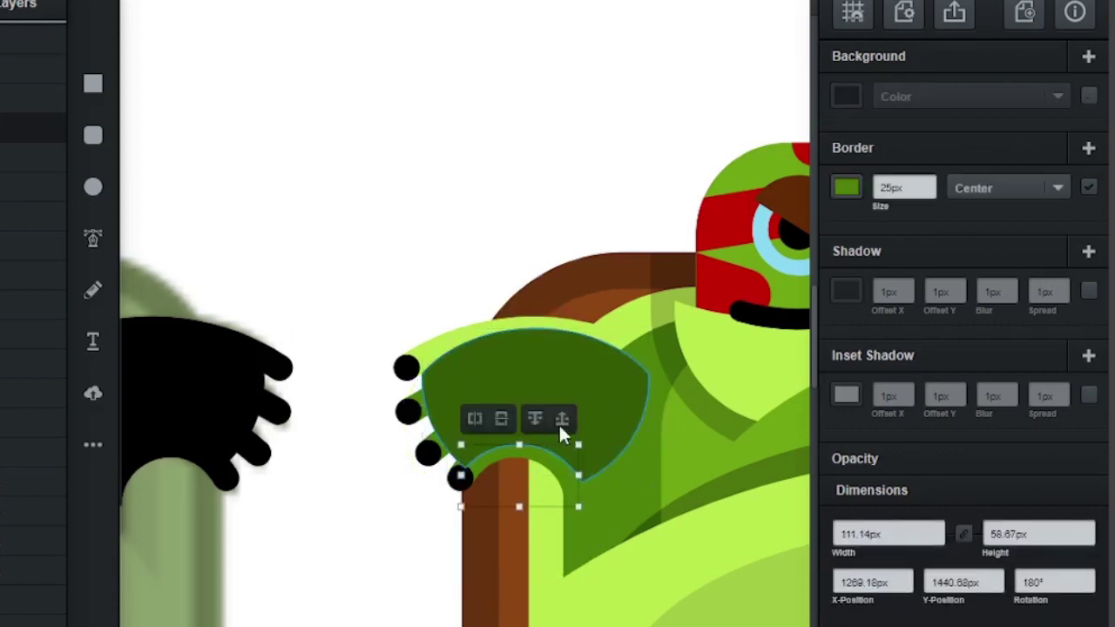
scroll(468, 409, up, 3)
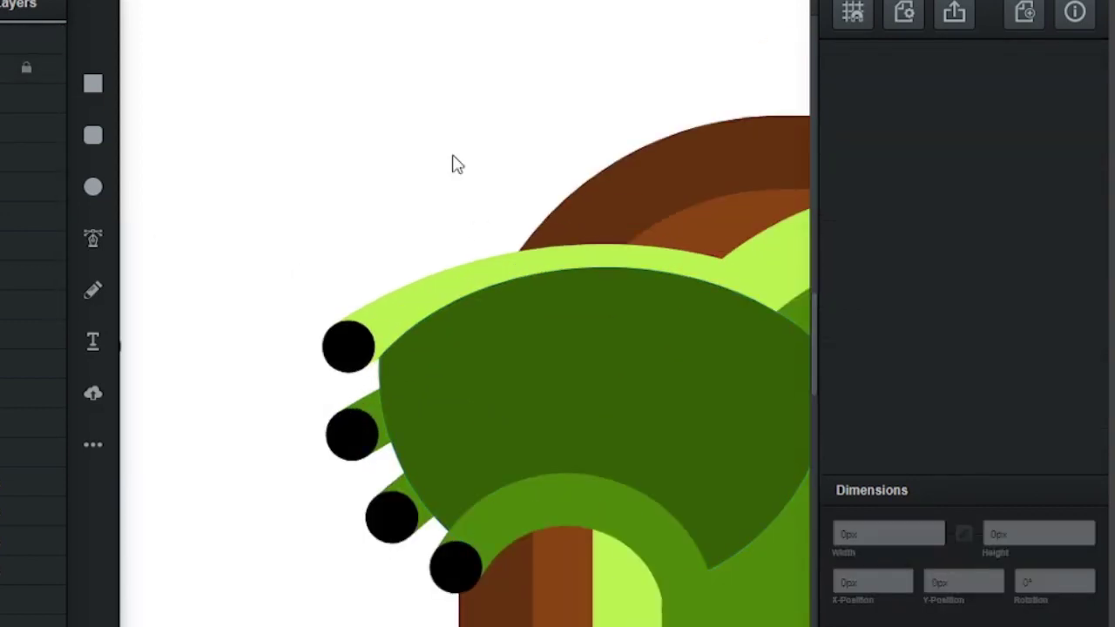
Bring the lime first finger's stroke in front of the palm and adjust the palm's ellipse to about 139 px high
click(605, 261)
drag(605, 262, 655, 309)
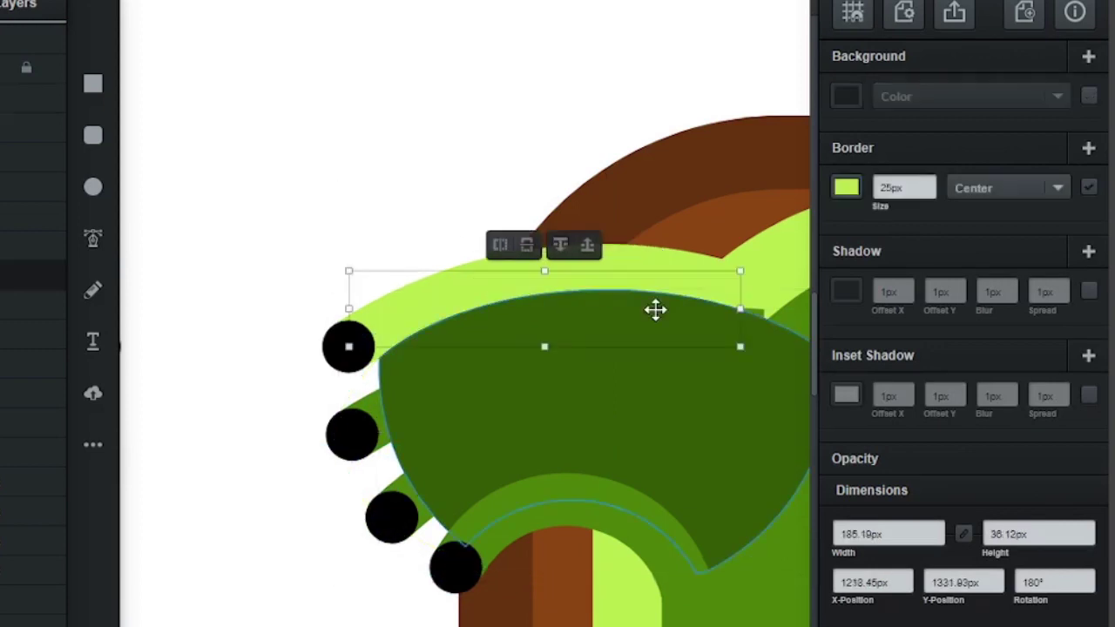
click(532, 231)
click(574, 244)
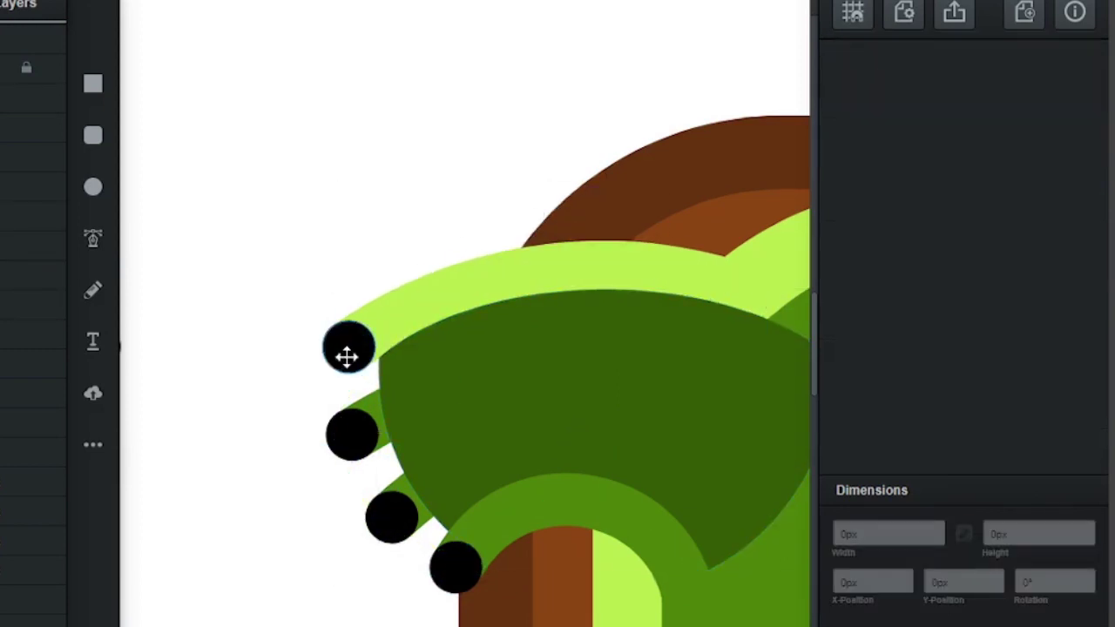
click(531, 371)
drag(605, 592, 605, 514)
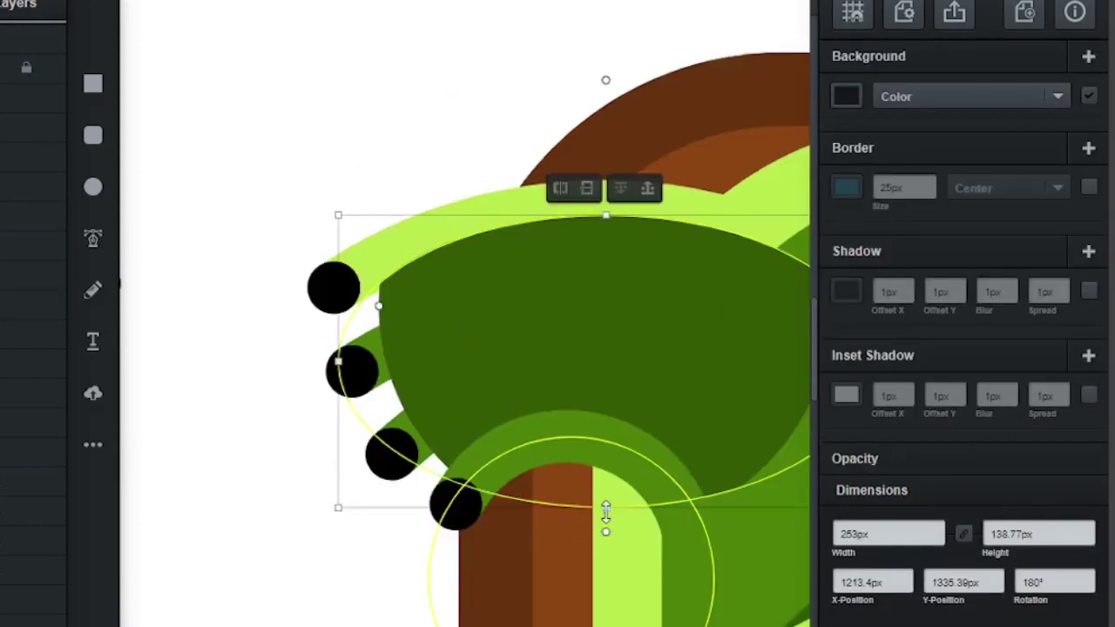
Reshape the first finger's curved stroke to meet its shifted fingertip and bring that fingertip circle in front
click(782, 224)
click(782, 224)
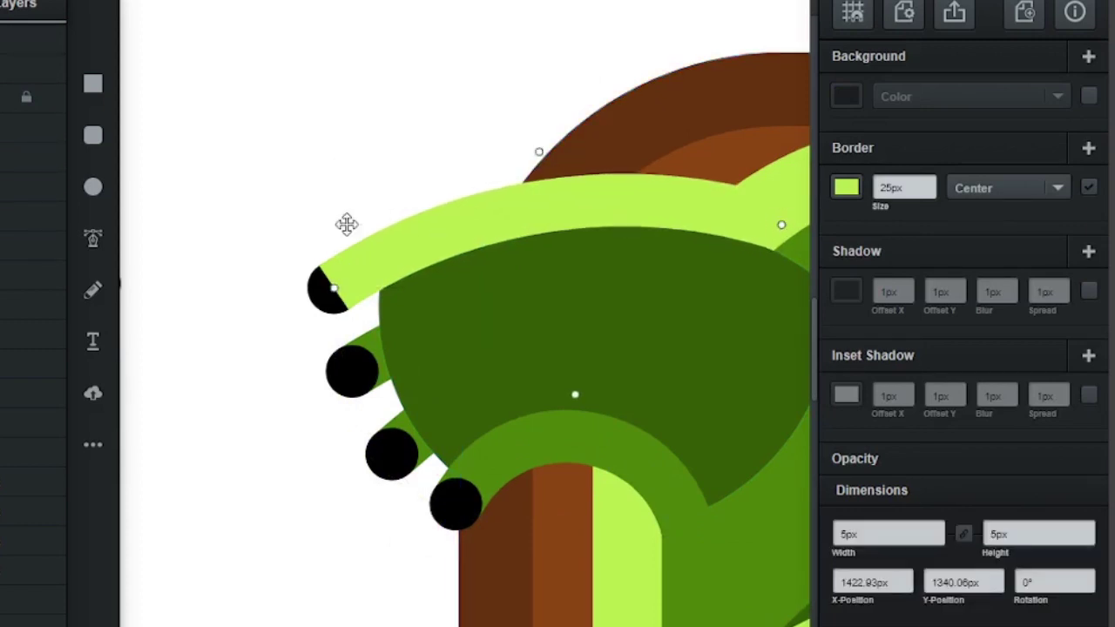
click(345, 283)
Rebuild the palm by intersecting its 214 px circle with a 260 by 156 px ellipse and cutting a circle out beneath the fourth finger
click(517, 366)
key(ctrl+])
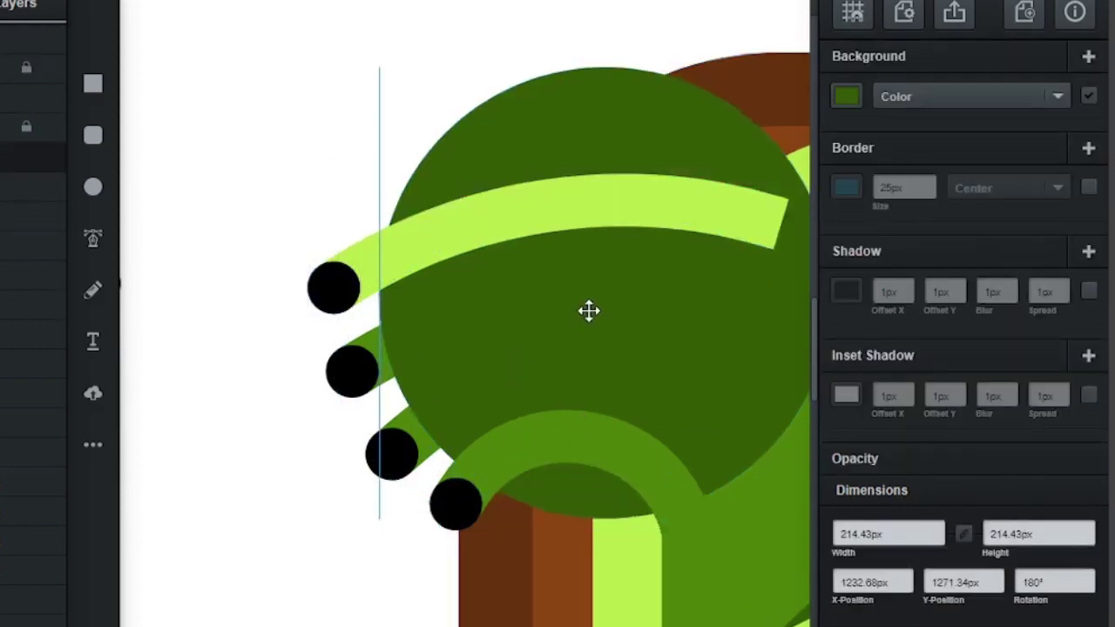
scroll(589, 311, right, 3)
key(e)
mouse_move(219, 175)
mouse_down()
mouse_move(607, 403)
mouse_move(596, 296)
mouse_up()
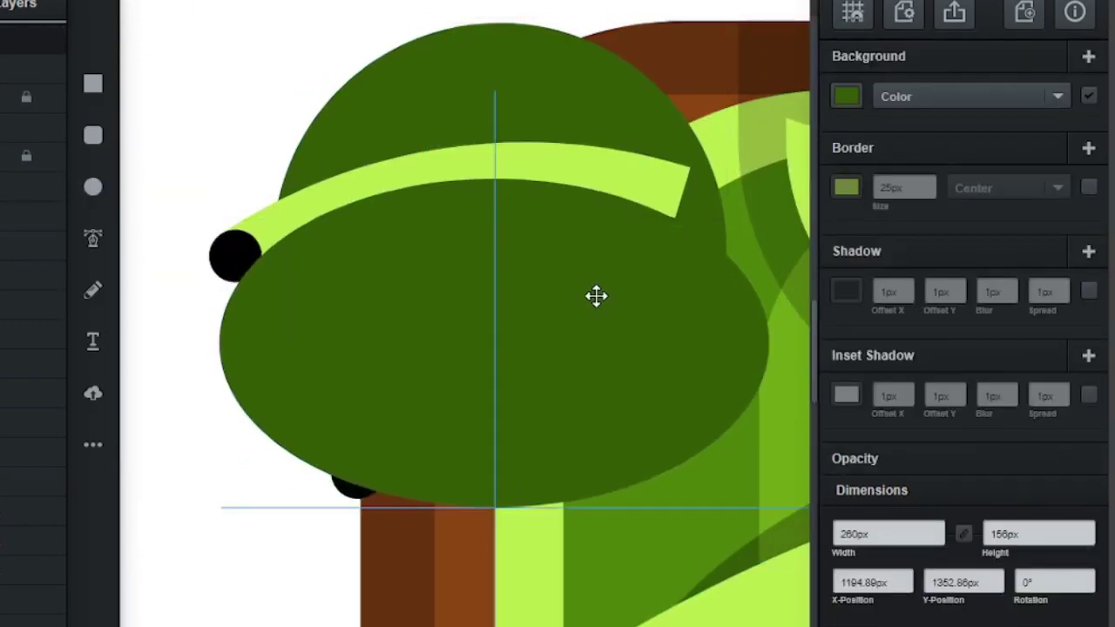
shift+click(715, 187)
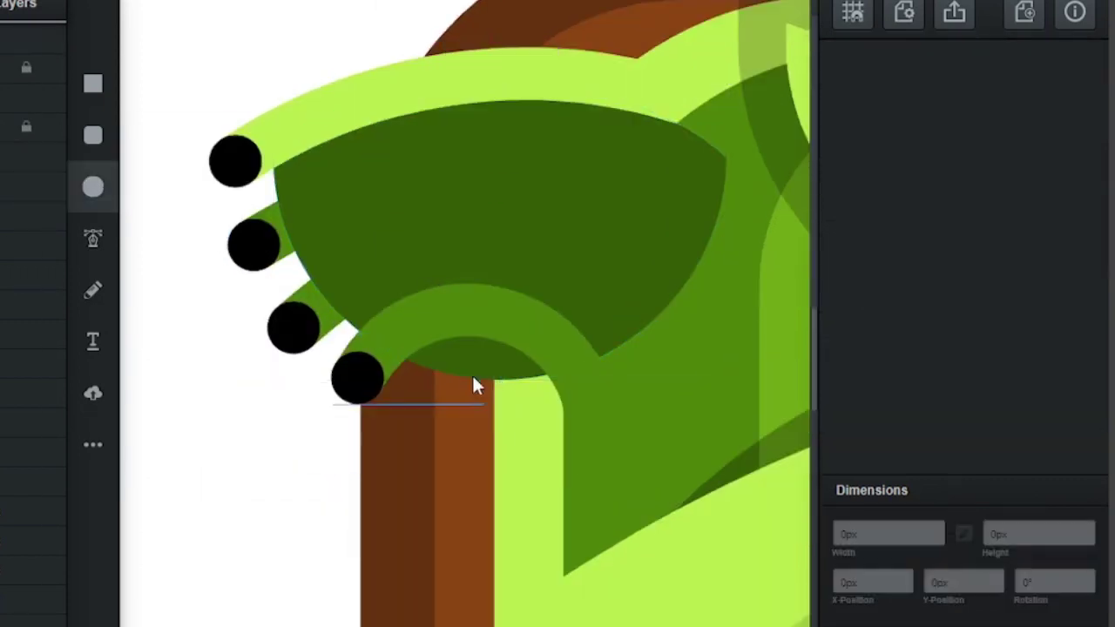
drag(475, 386, 496, 455)
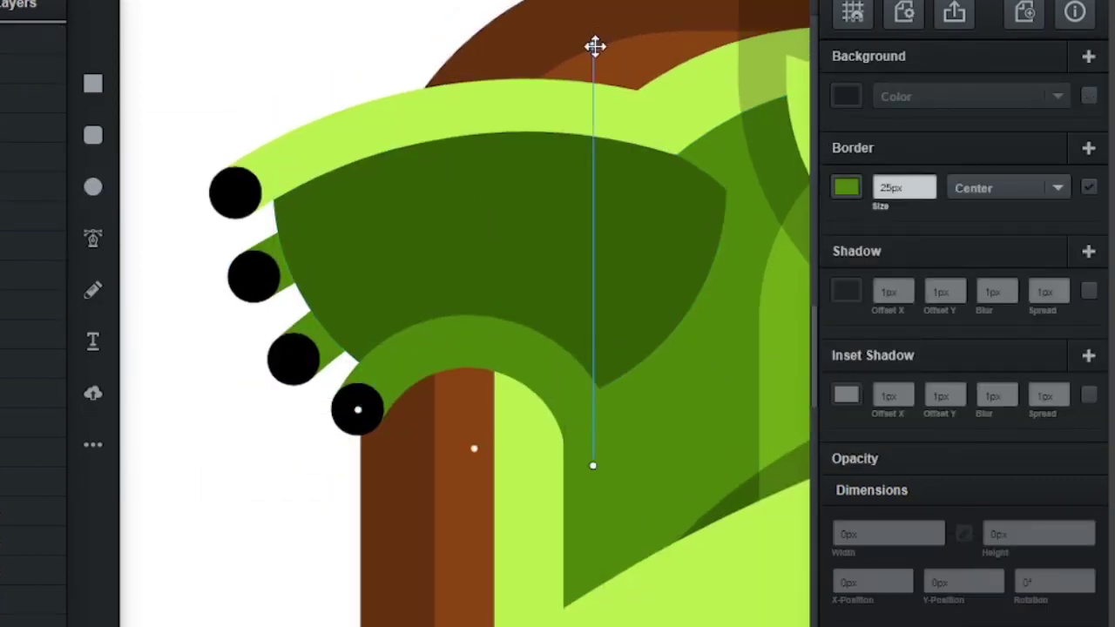
Recolour the black fingertip circles to match their fingers, lime for the first and mid green for the other three
click(349, 406)
click(846, 95)
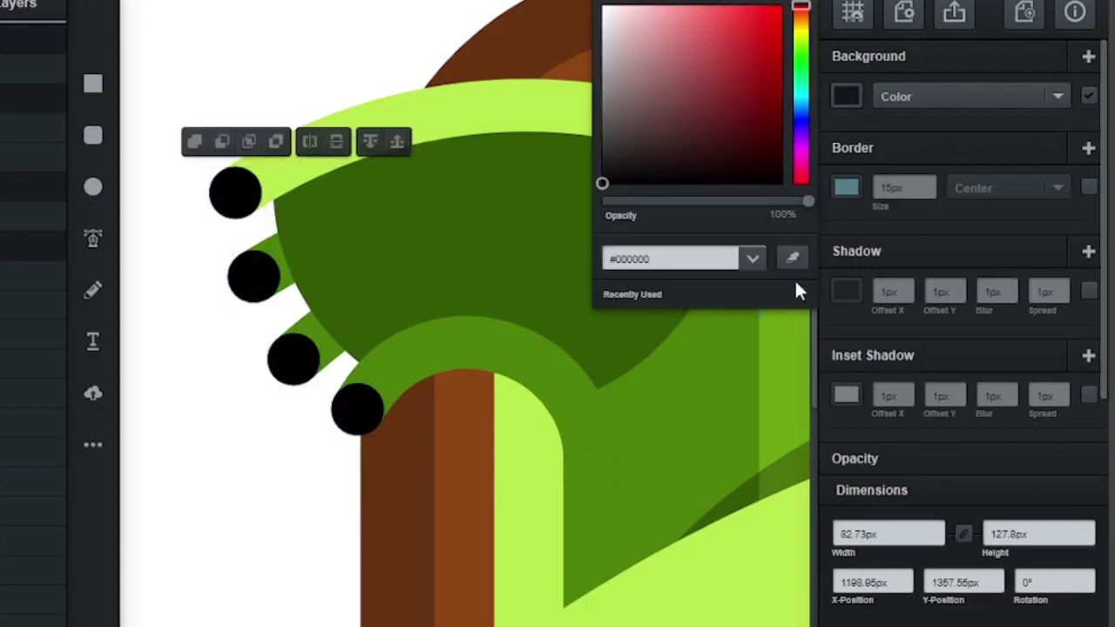
click(792, 258)
click(454, 464)
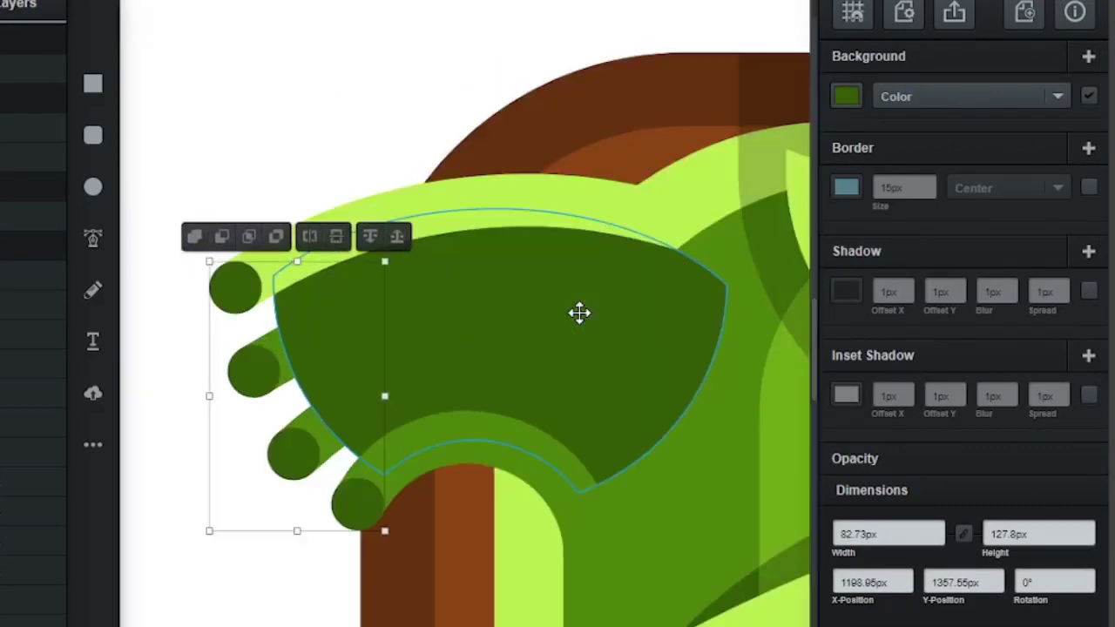
key(Delete)
click(404, 228)
click(398, 356)
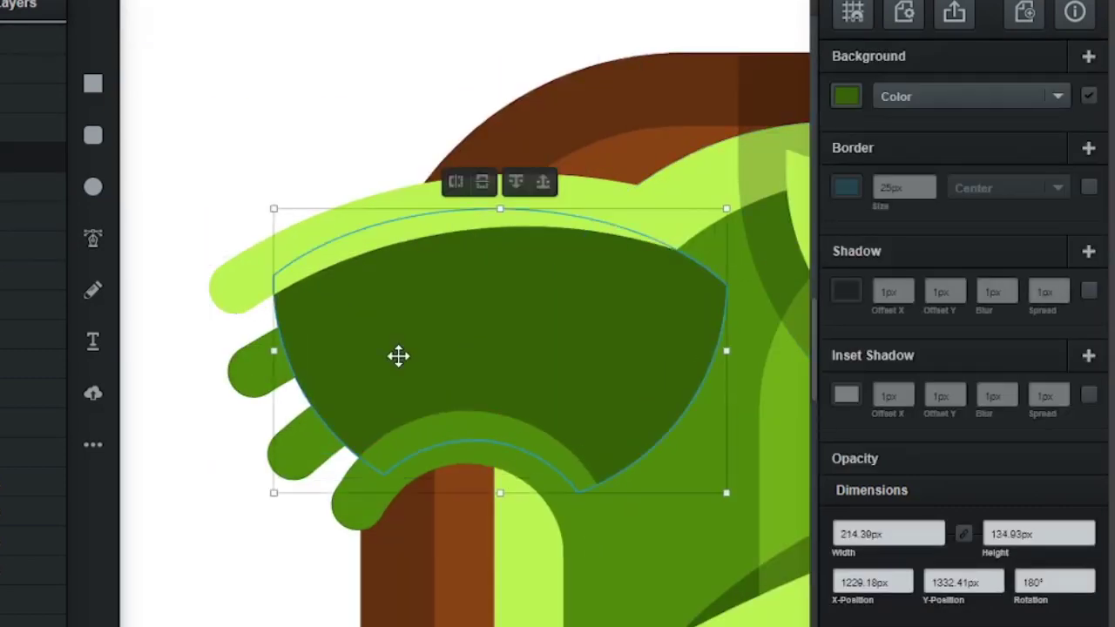
click(515, 213)
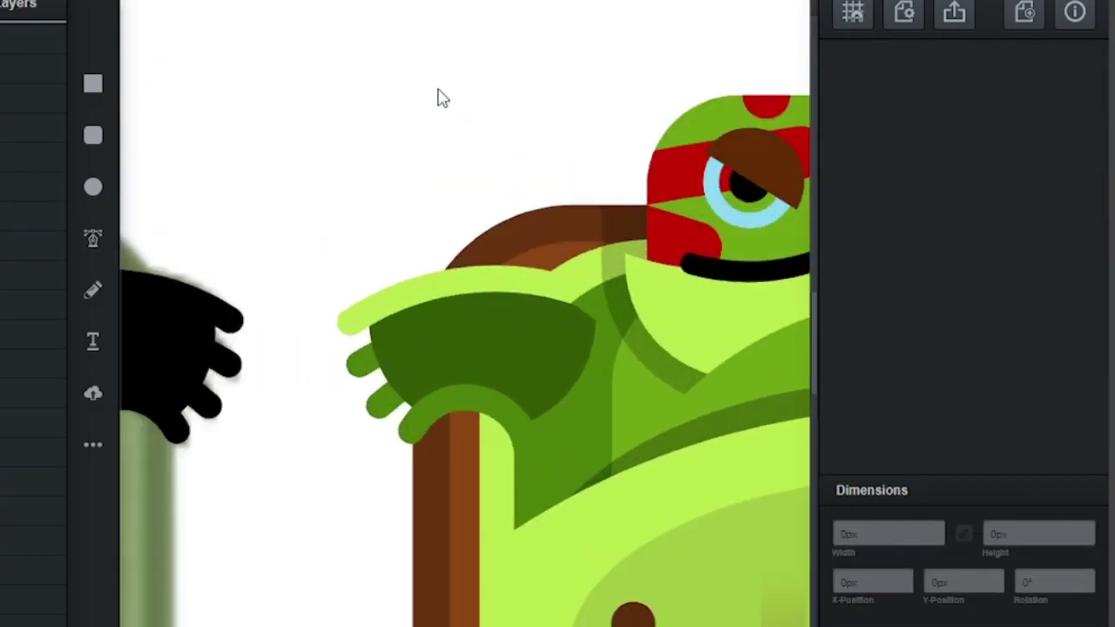
Move the whole green hand down and adjust the first finger's inner end on the arm
click(43, 548)
drag(326, 229, 474, 505)
drag(517, 352, 517, 391)
click(557, 317)
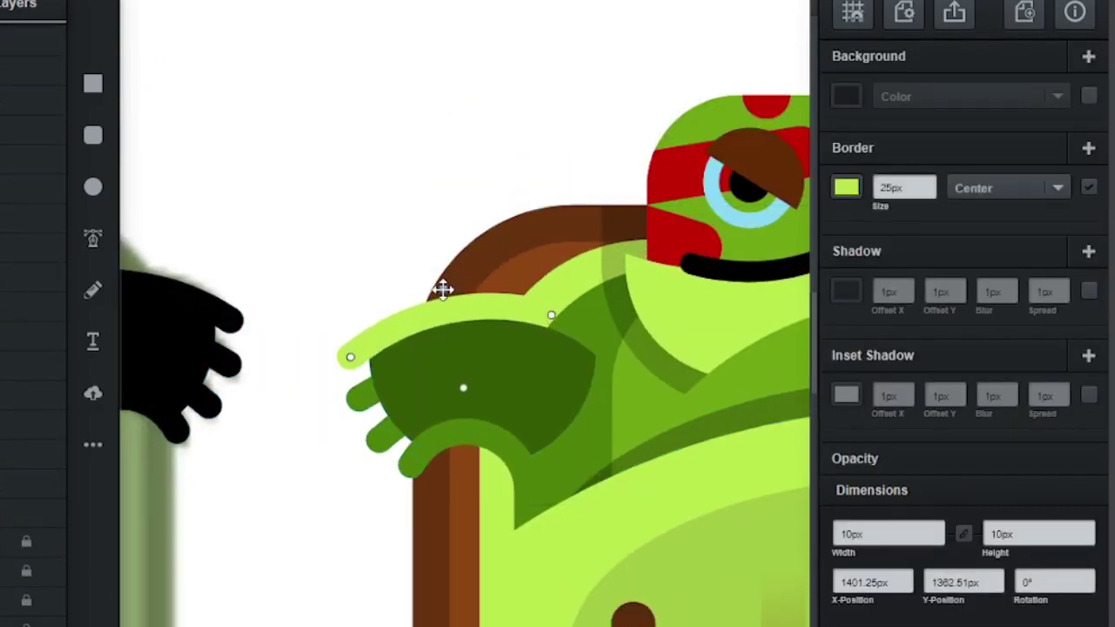
Try lowering the opacity of the palm's dark green fill
click(299, 230)
click(479, 375)
click(846, 96)
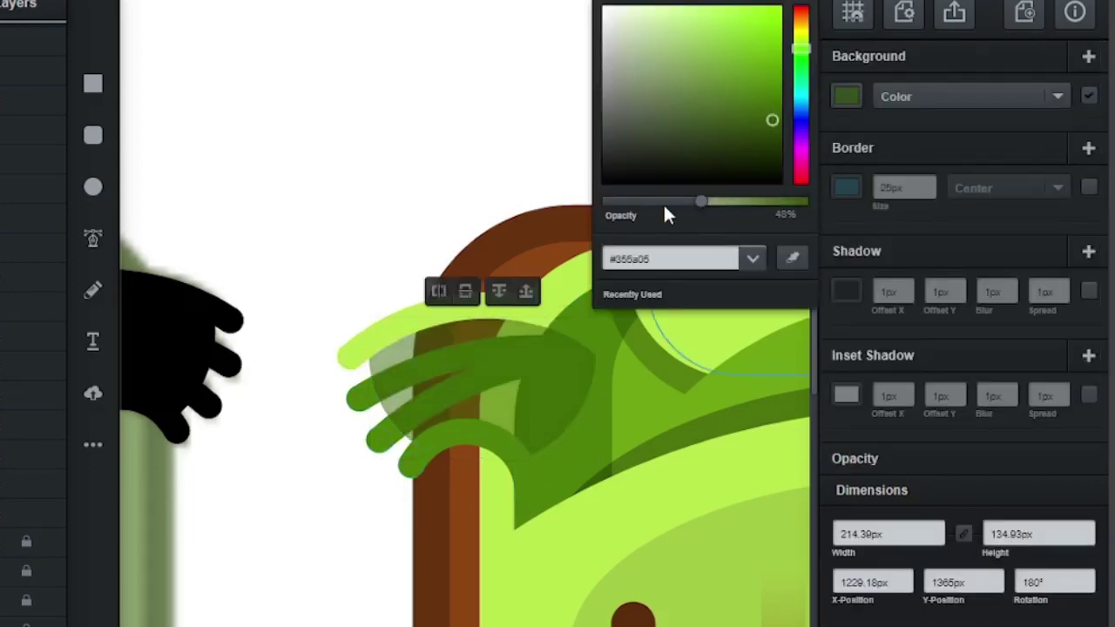
drag(663, 202, 626, 200)
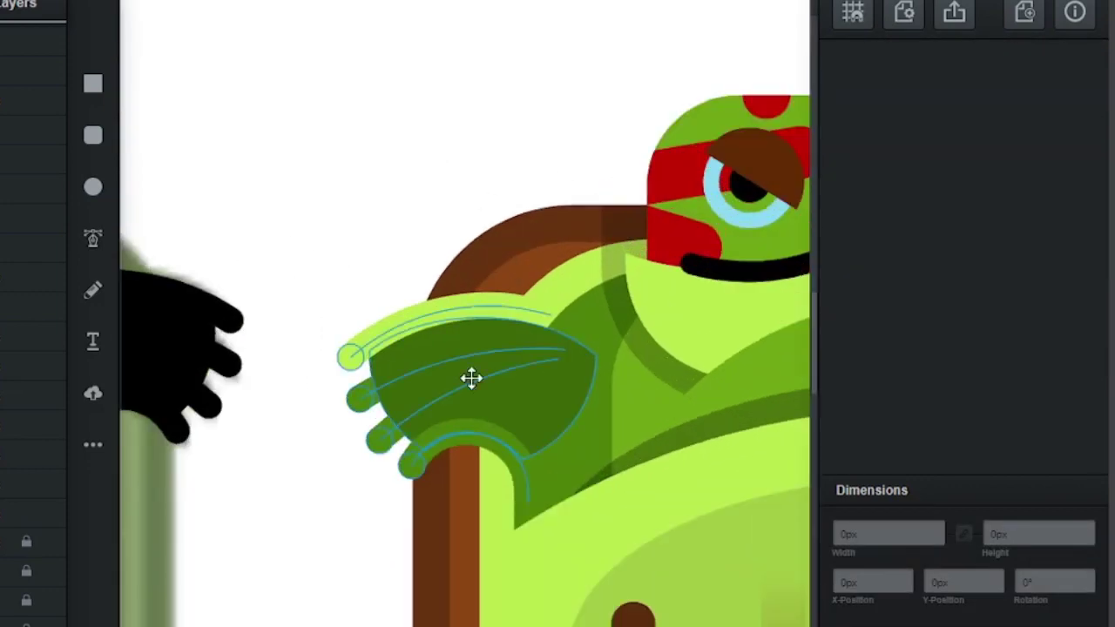
Fill the palm with a linear gradient fading from dark green into the arm's green and select the hand as a group
click(472, 370)
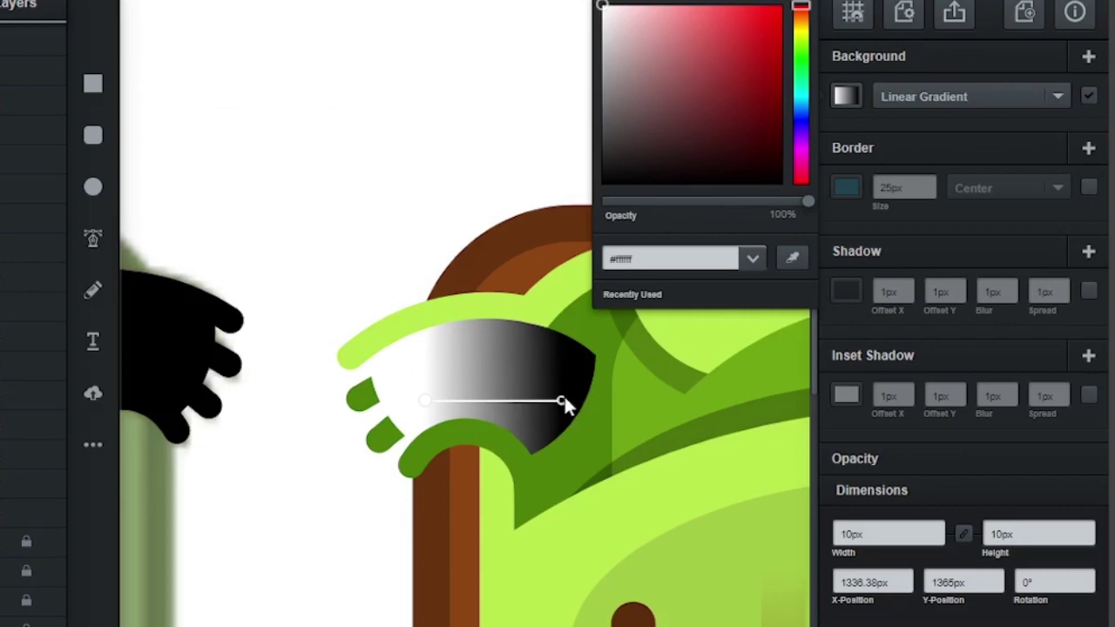
drag(564, 395, 460, 348)
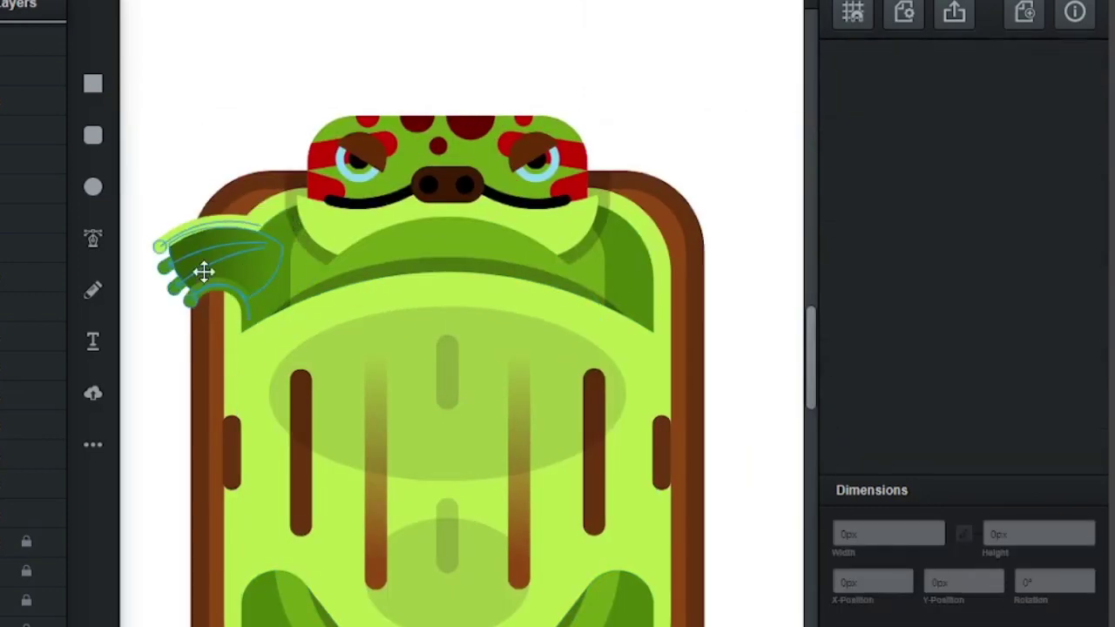
click(232, 261)
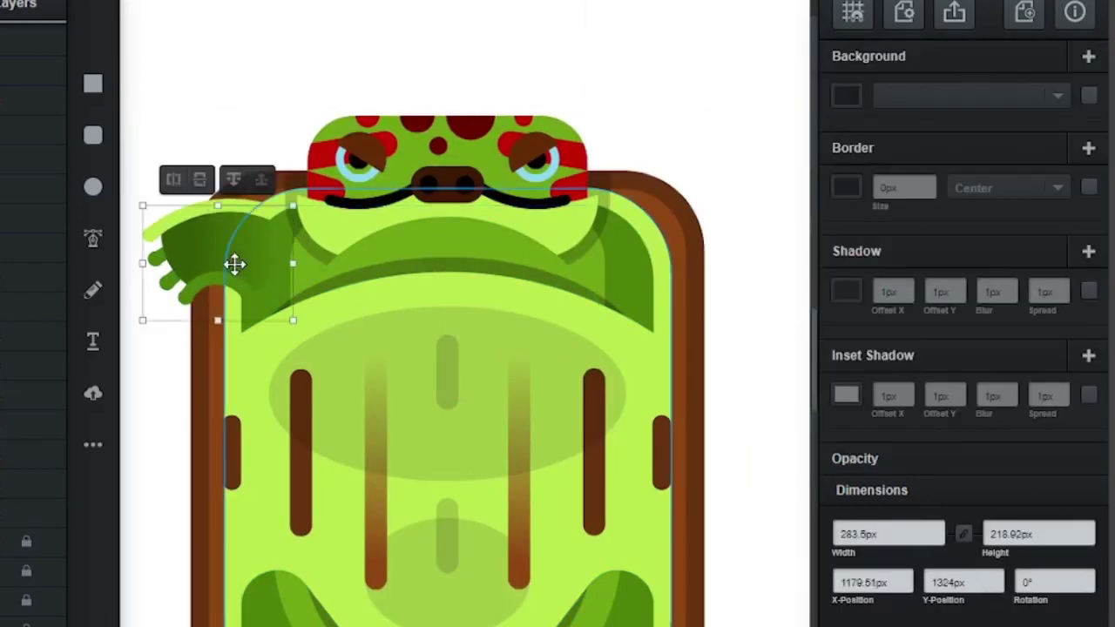
Resize the first fingertip circle to 30 px and align the fingertips with the thickened finger strokes
click(184, 301)
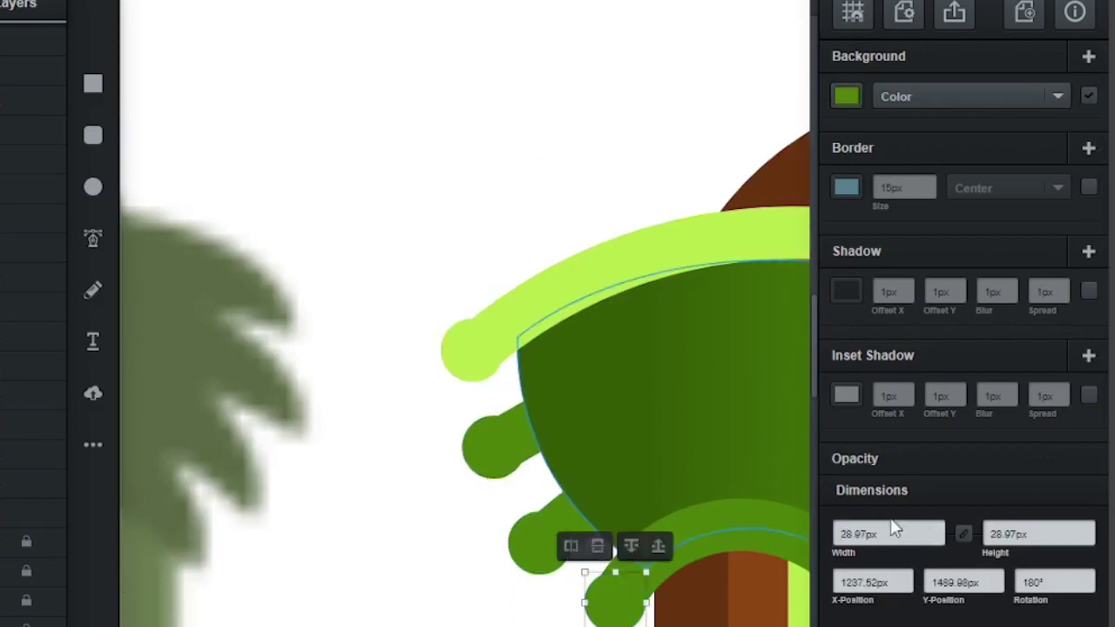
click(492, 348)
click(473, 357)
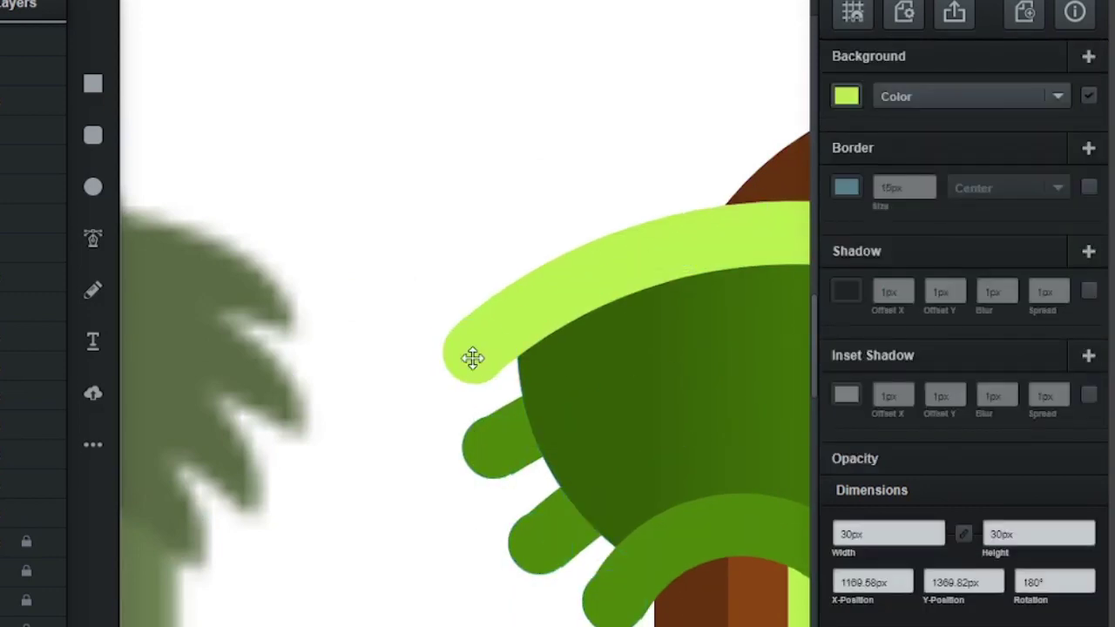
click(659, 410)
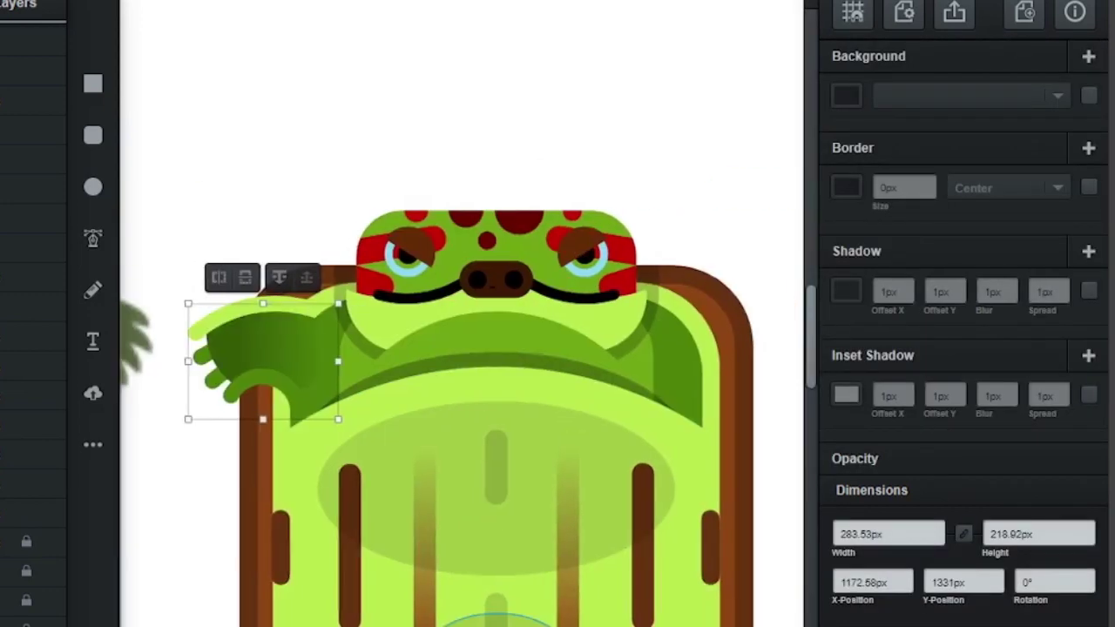
Place a horizontally mirrored copy of the hand on the turtle's opposite arm, symmetrical to the original
drag(250, 411, 677, 402)
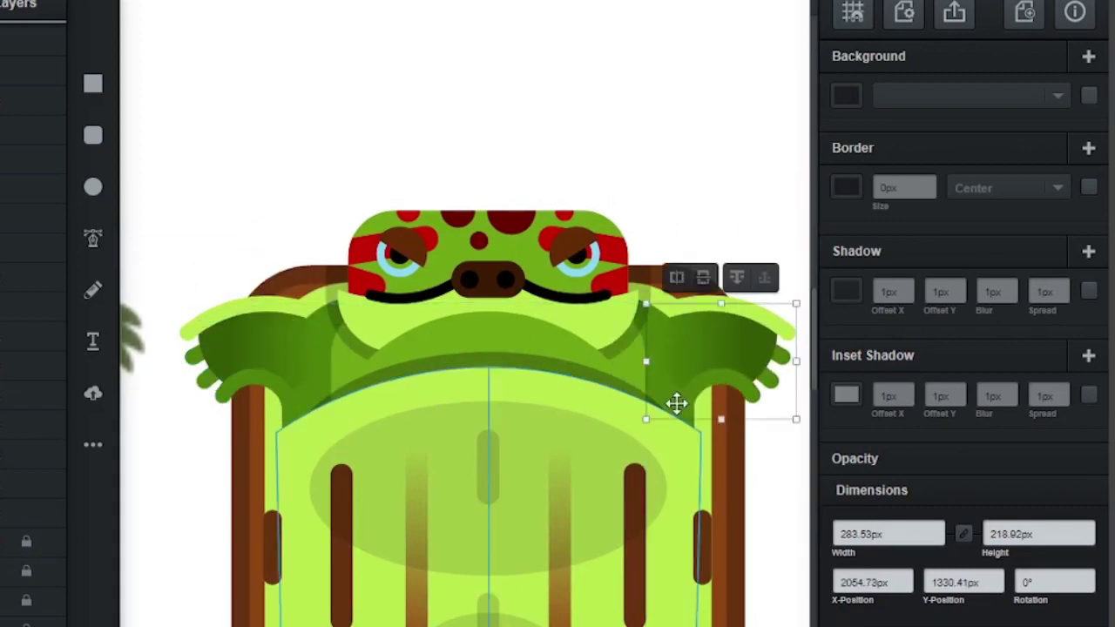
shift+click(292, 364)
click(729, 194)
Place a copy of the hand on the turtle's lower leg on the same side, turned downward as a foot
scroll(730, 194, down, 2)
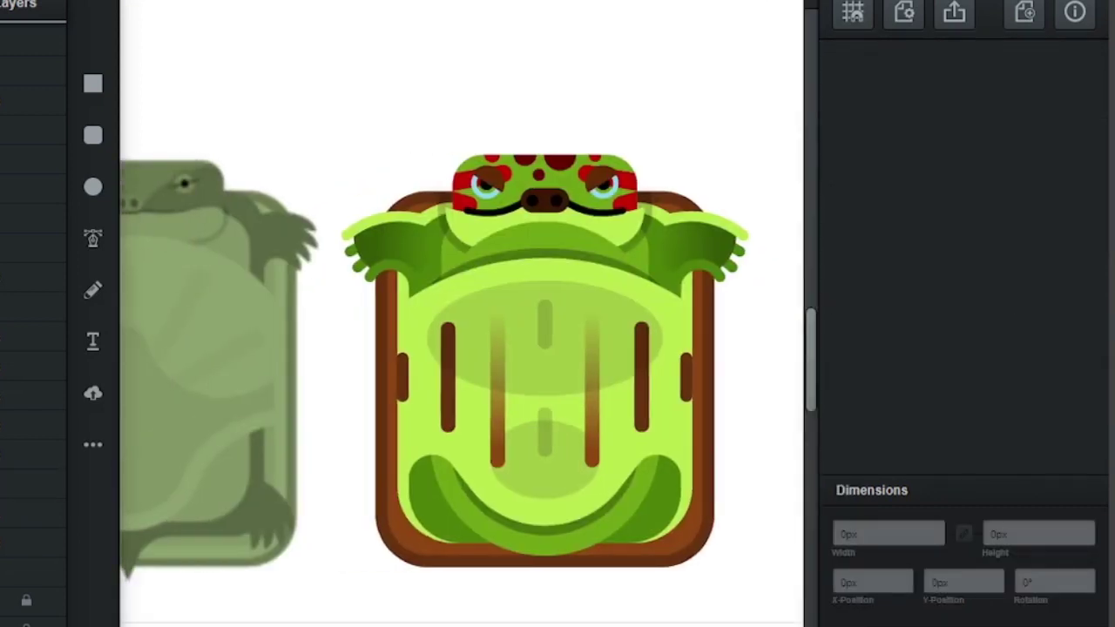
scroll(453, 366, left, 2)
scroll(453, 366, left, 1)
click(436, 237)
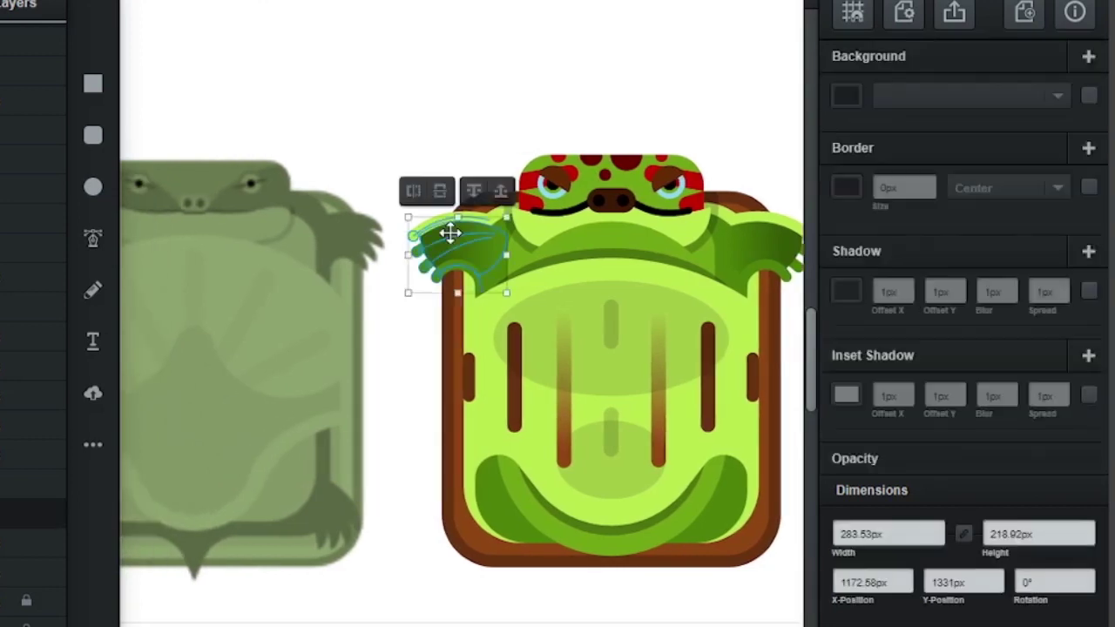
drag(436, 237, 498, 507)
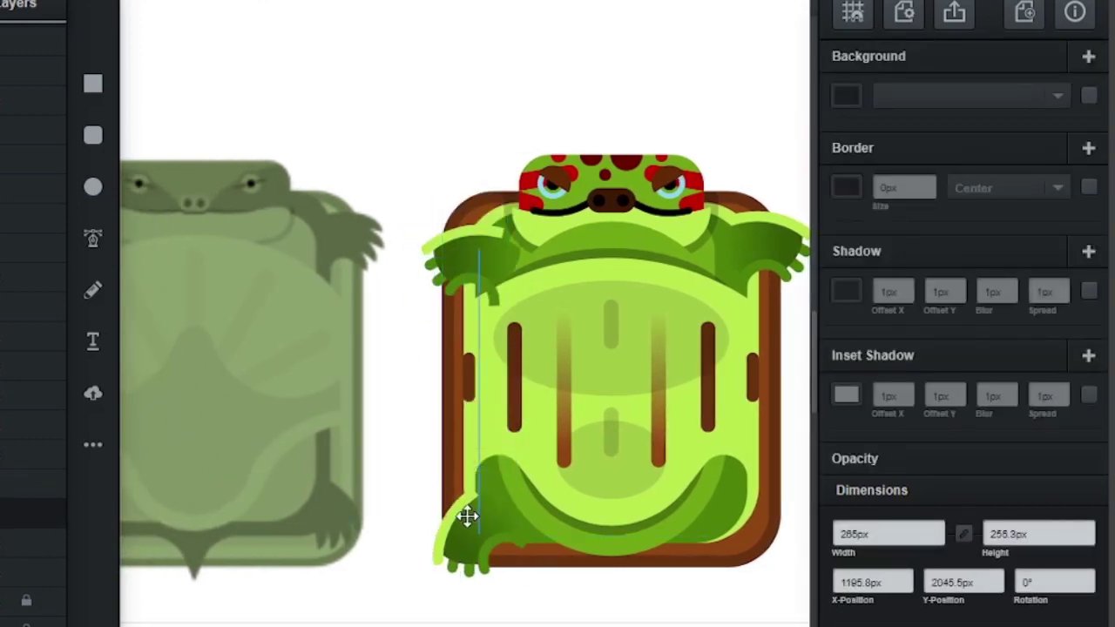
Reshape the foot's innermost toe stroke so it curves smoothly into the leg's lower edge, and select the foot group
scroll(464, 517, up, 5)
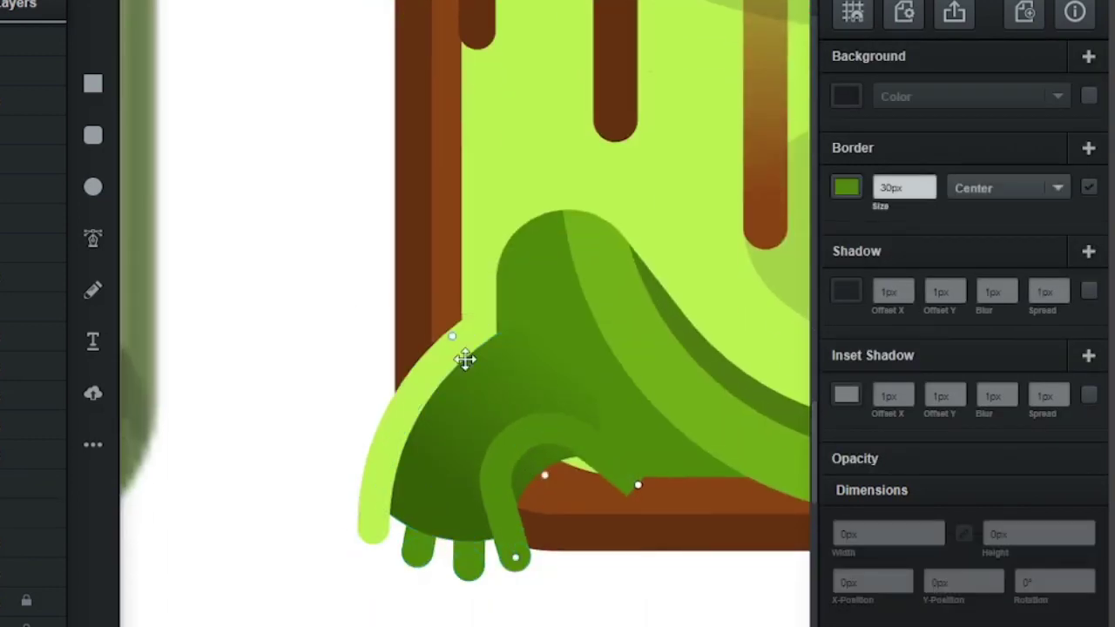
drag(465, 360, 528, 450)
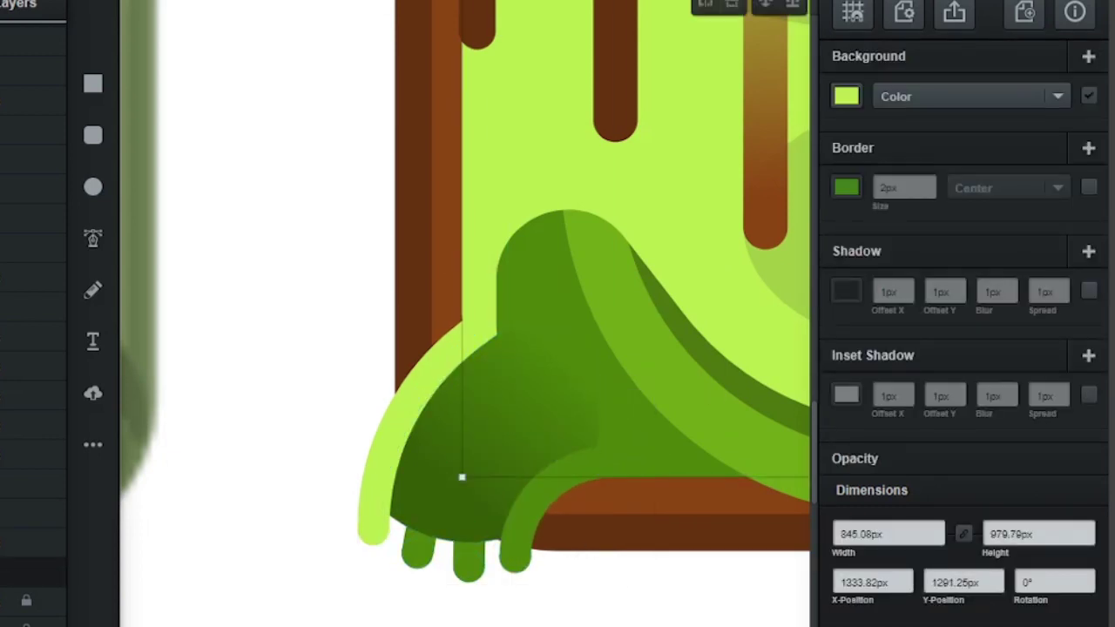
scroll(501, 482, down, 3)
click(224, 398)
scroll(502, 482, up, 3)
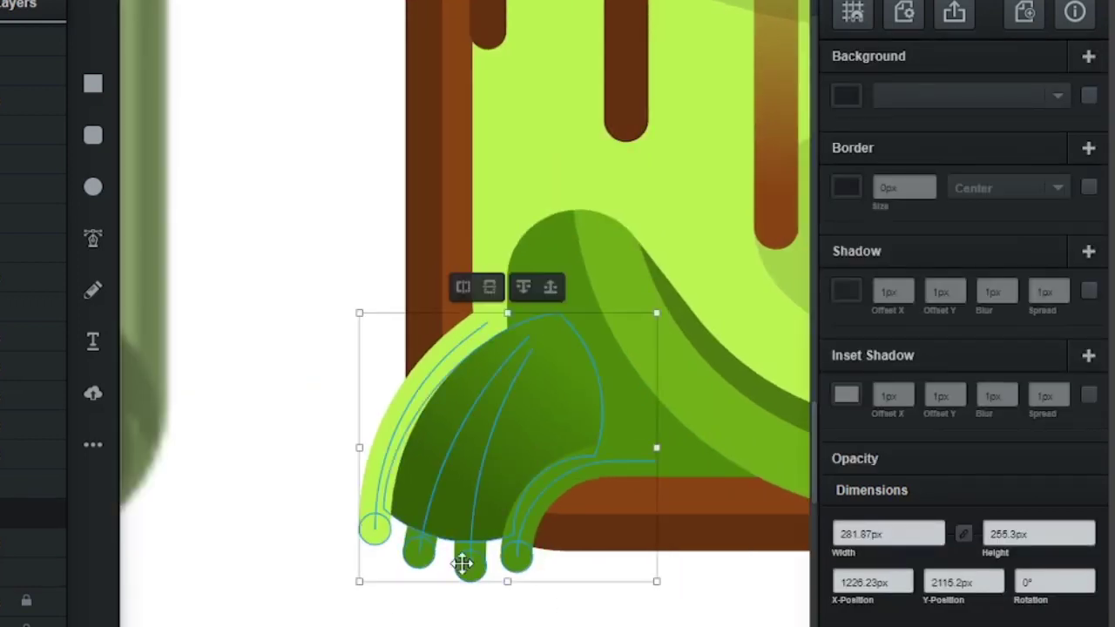
Adjust the curves of the foot's two inner toe strokes and shift the innermost toe slightly towards the body's centre
click(471, 560)
double_click(560, 363)
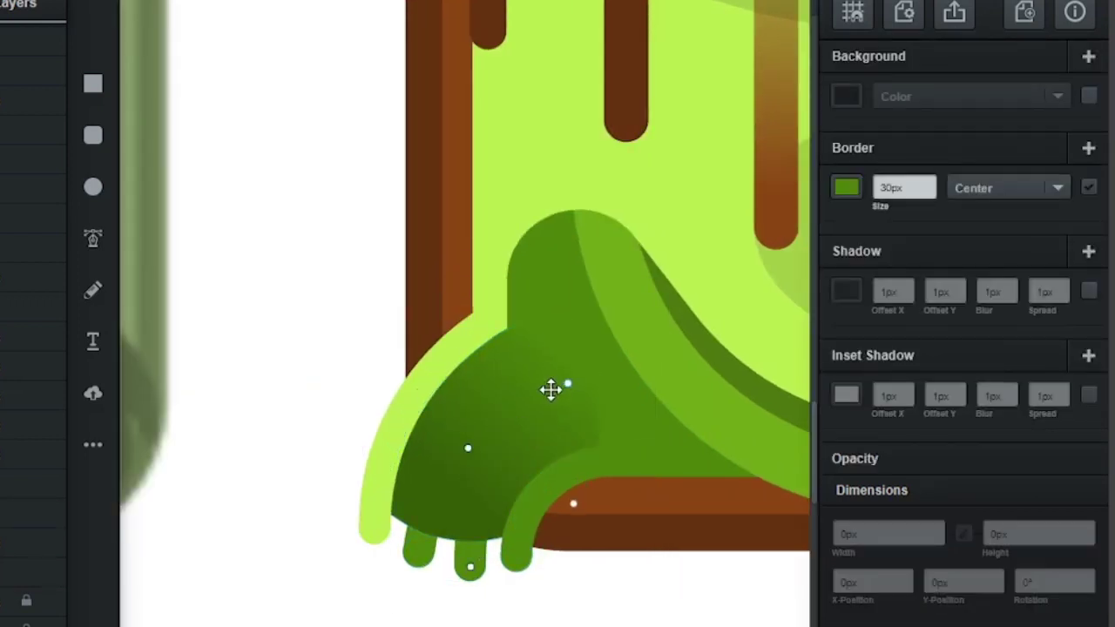
click(520, 540)
click(532, 528)
double_click(527, 511)
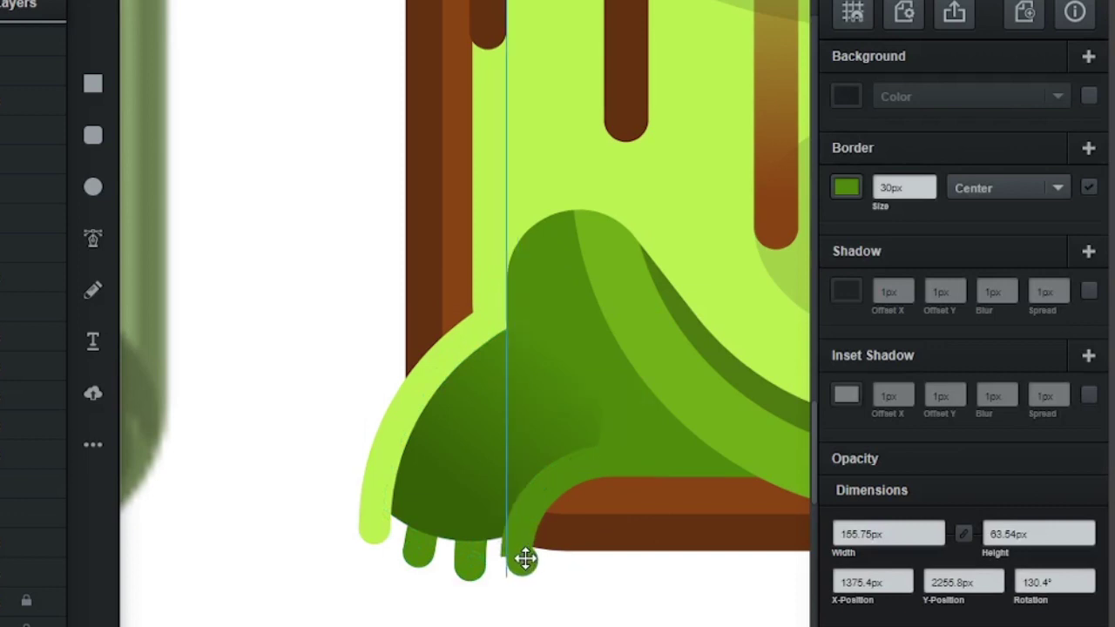
drag(525, 558, 532, 582)
click(537, 513)
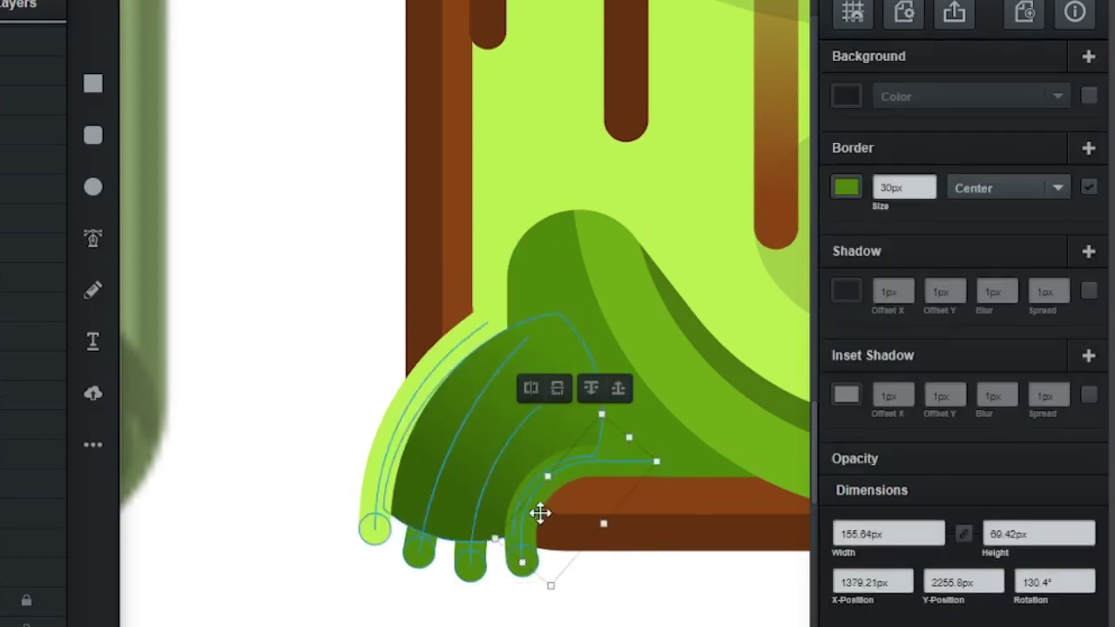
click(590, 526)
click(668, 589)
Place a horizontally mirrored copy of the foot on the turtle's opposite leg, symmetrical to the original
click(598, 583)
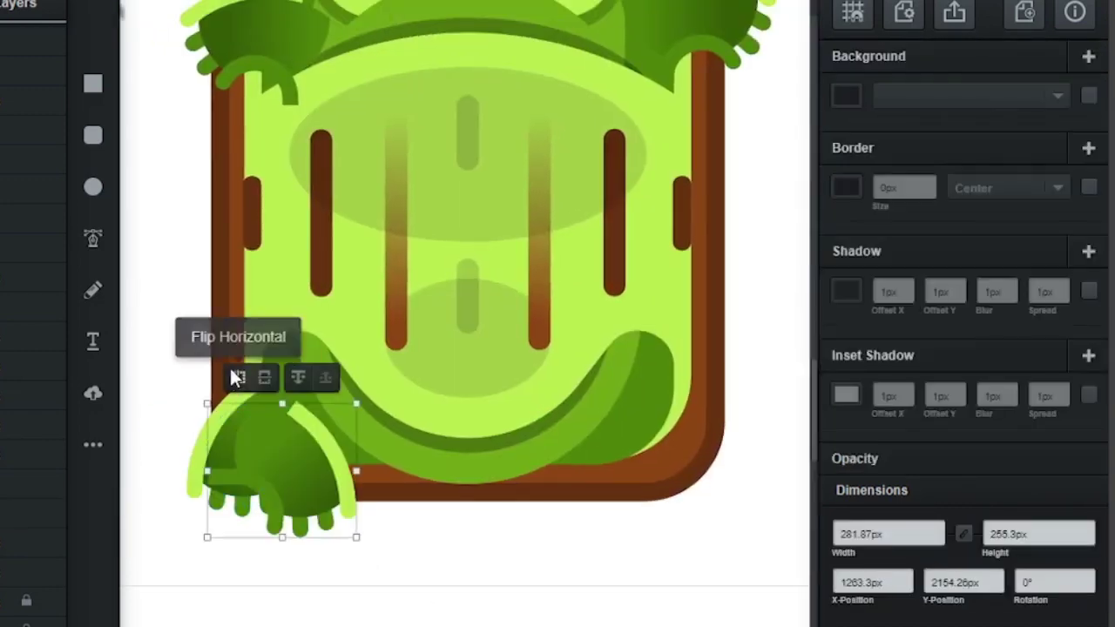
click(237, 377)
drag(296, 475, 681, 453)
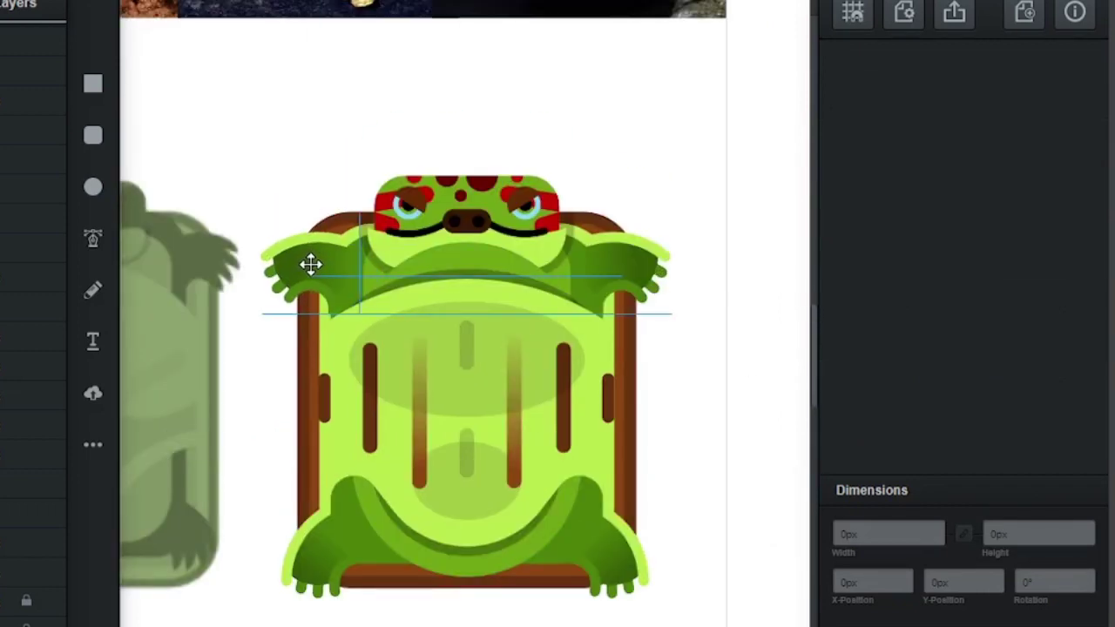
Realign the displaced hand with its arm so the pair of hands sits level and symmetrical on both sides
drag(311, 264, 311, 272)
click(696, 224)
click(366, 244)
scroll(646, 214, up, 1)
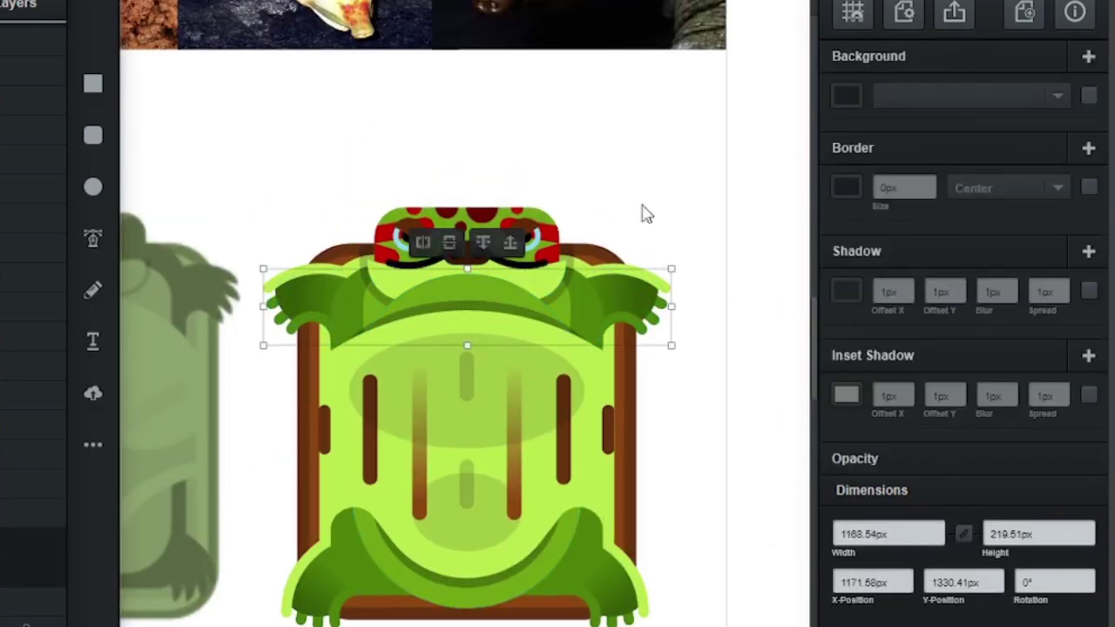
click(639, 162)
scroll(639, 162, down, 1)
scroll(639, 162, up, 3)
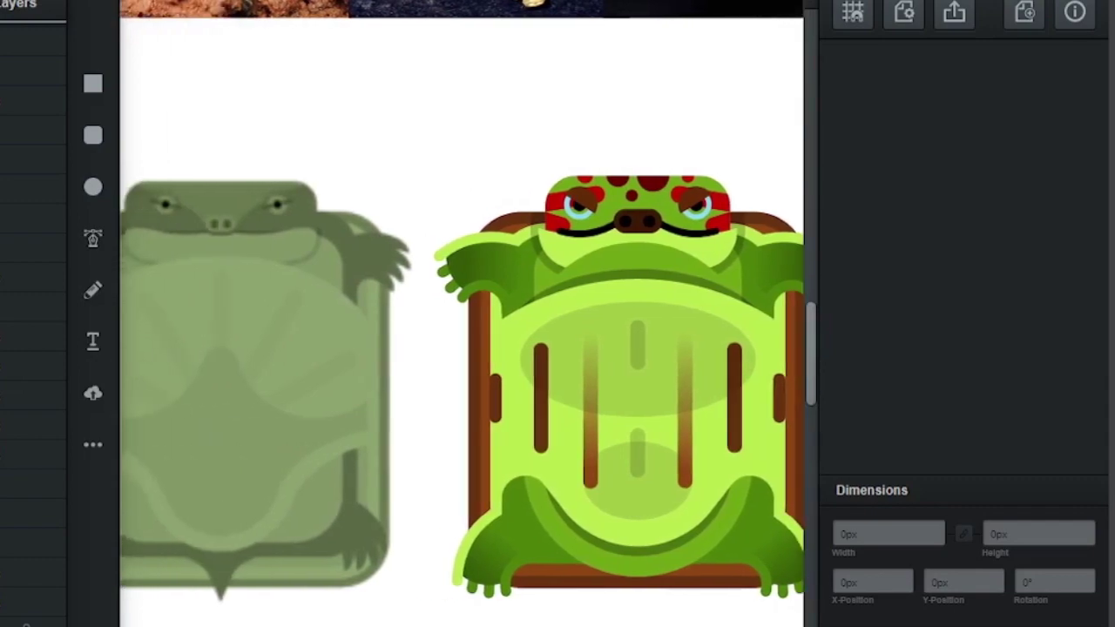
Shift the column of faint rounded marks on the belly's centre line slightly upward, to a Y-position of 1716.55 px
scroll(540, 566, down, 2)
click(505, 570)
scroll(506, 569, up, 4)
scroll(494, 159, up, 2)
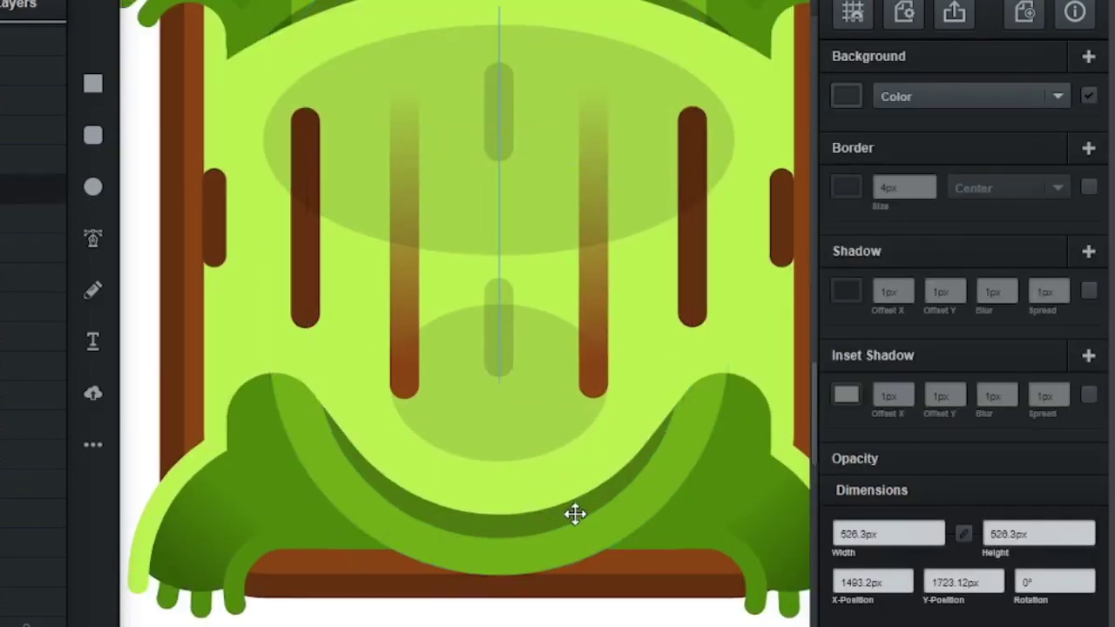
scroll(575, 514, down, 3)
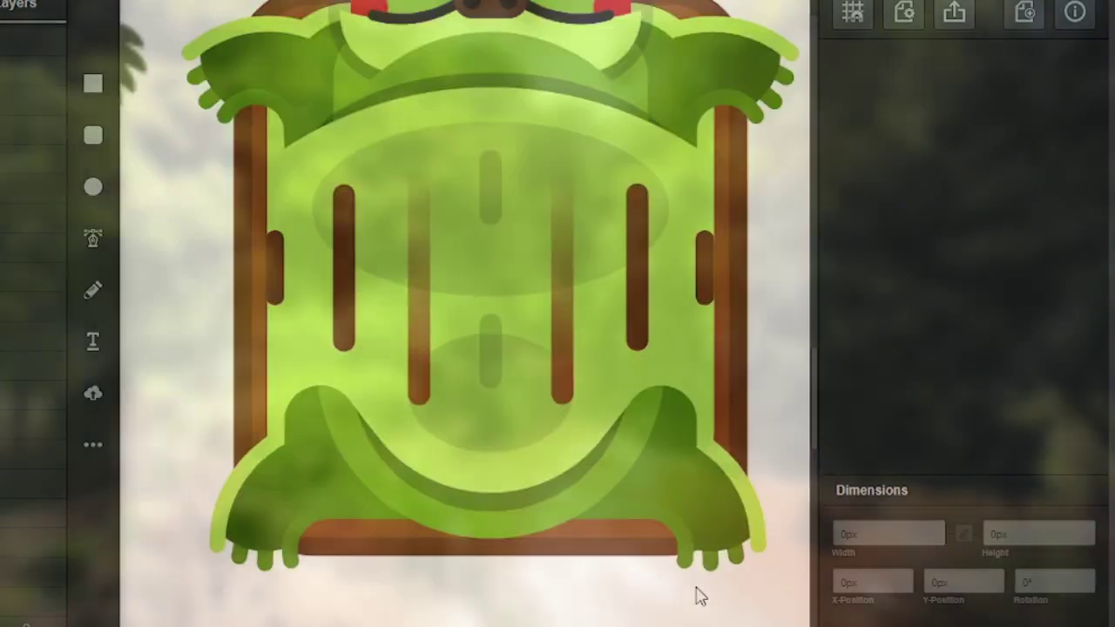
click(505, 267)
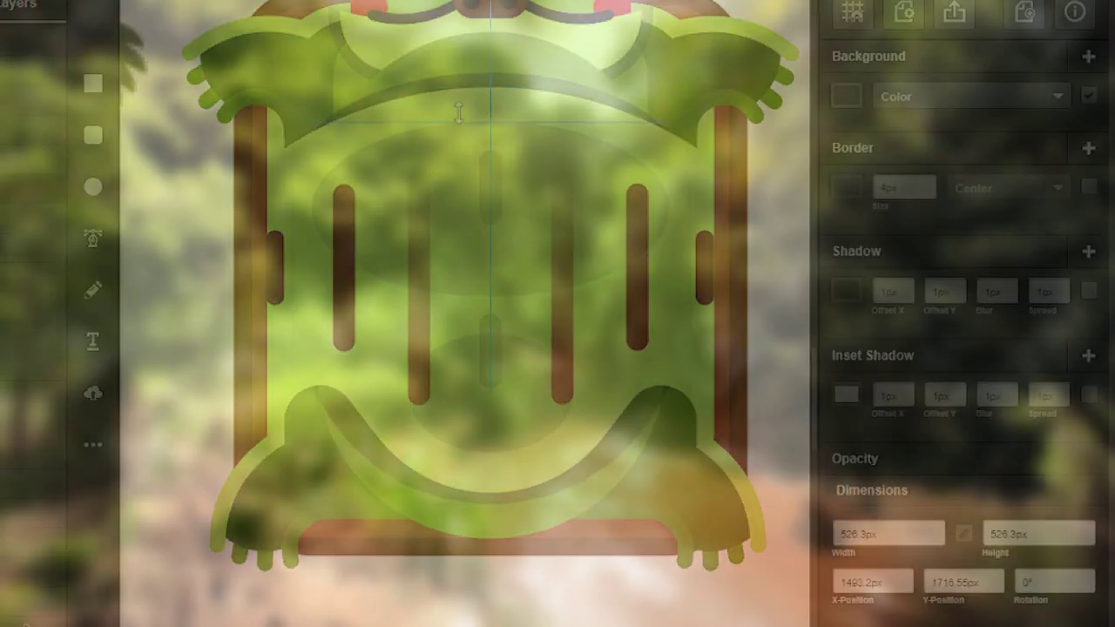